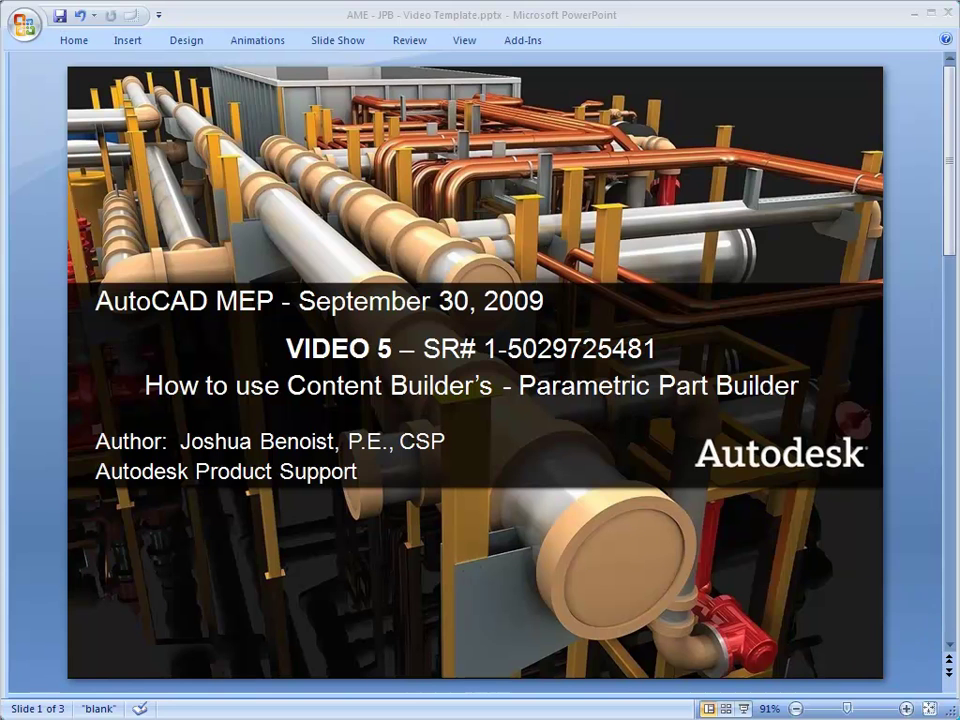
Switch to the Parametric Part Builder drawing with the dimensioned rectangle and L-shaped path.
click(951, 620)
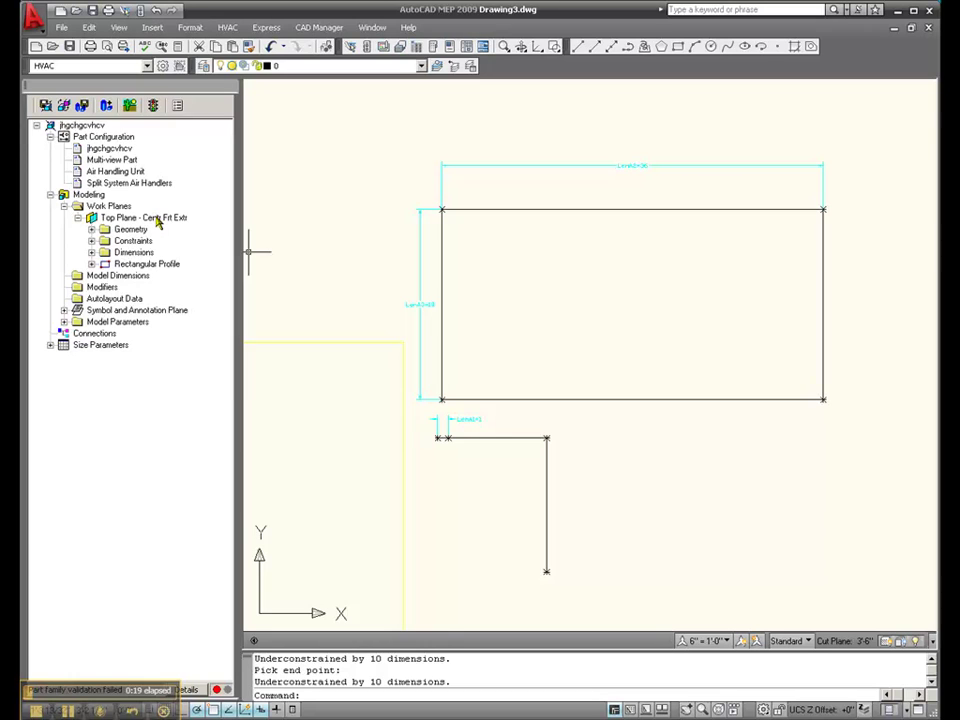
On the Top Plane, draw a short horizontal line from the L's bottom end, then a vertical line up past the rectangle.
right_click(157, 219)
mouse_move(214, 329)
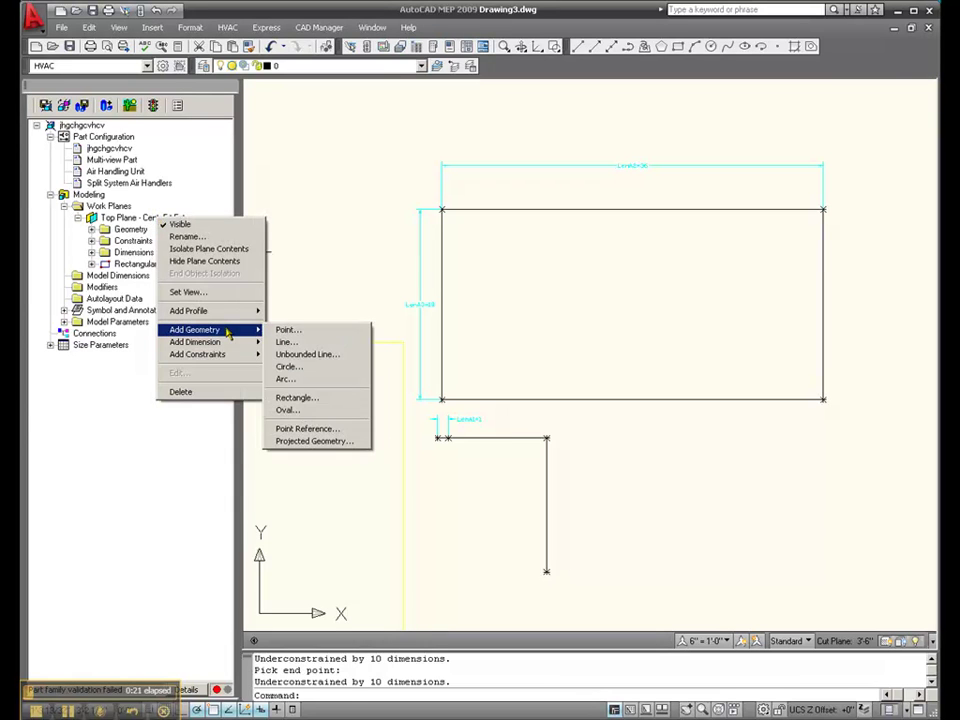
click(301, 344)
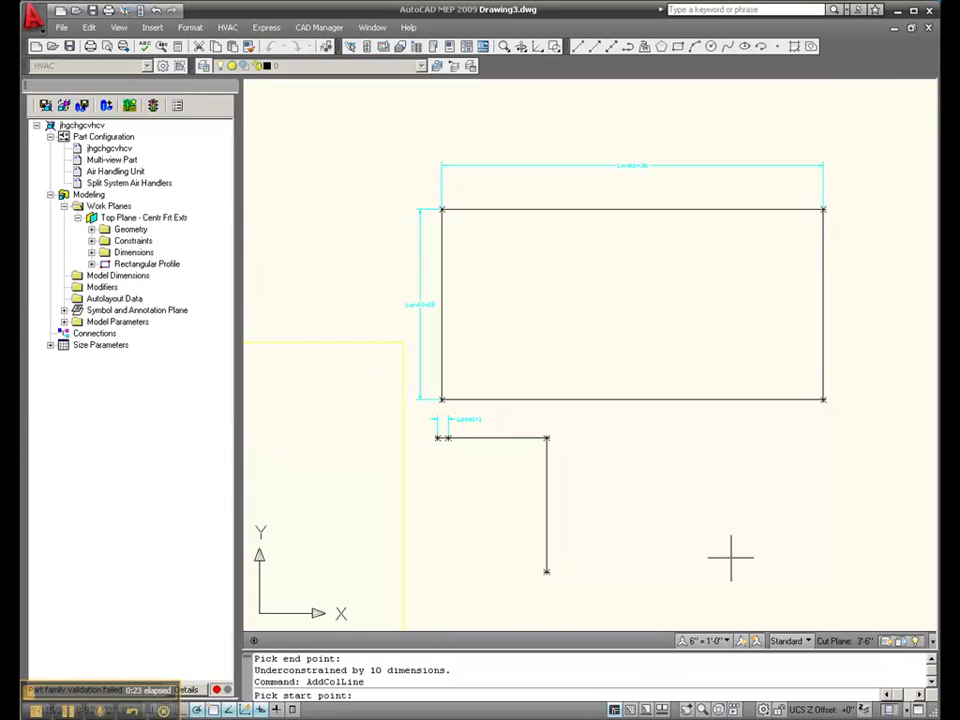
scroll(739, 549, up, 1)
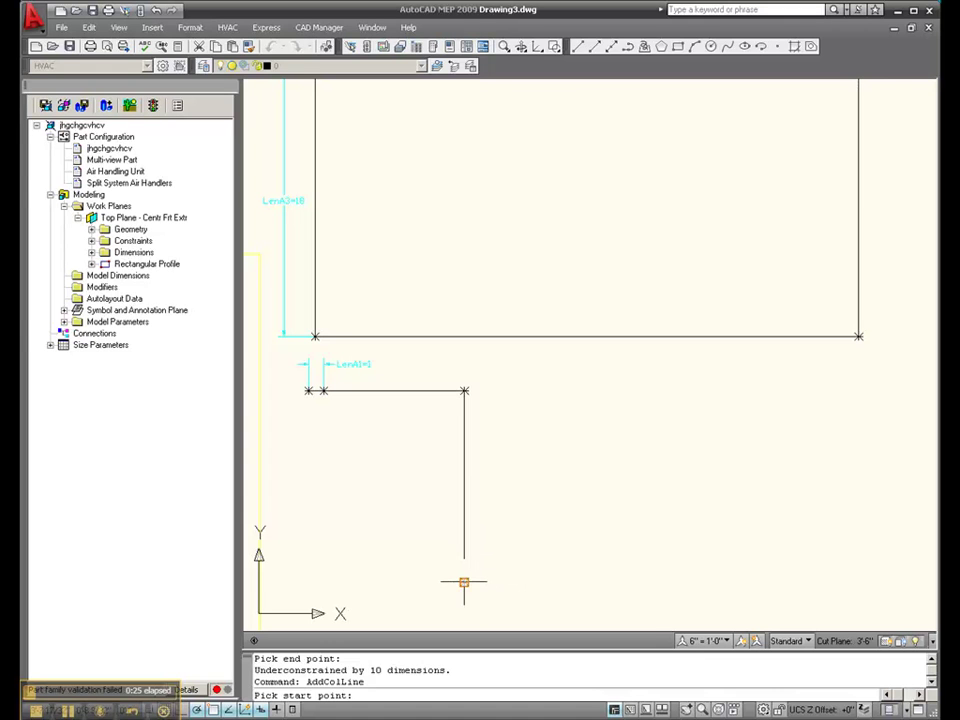
click(463, 582)
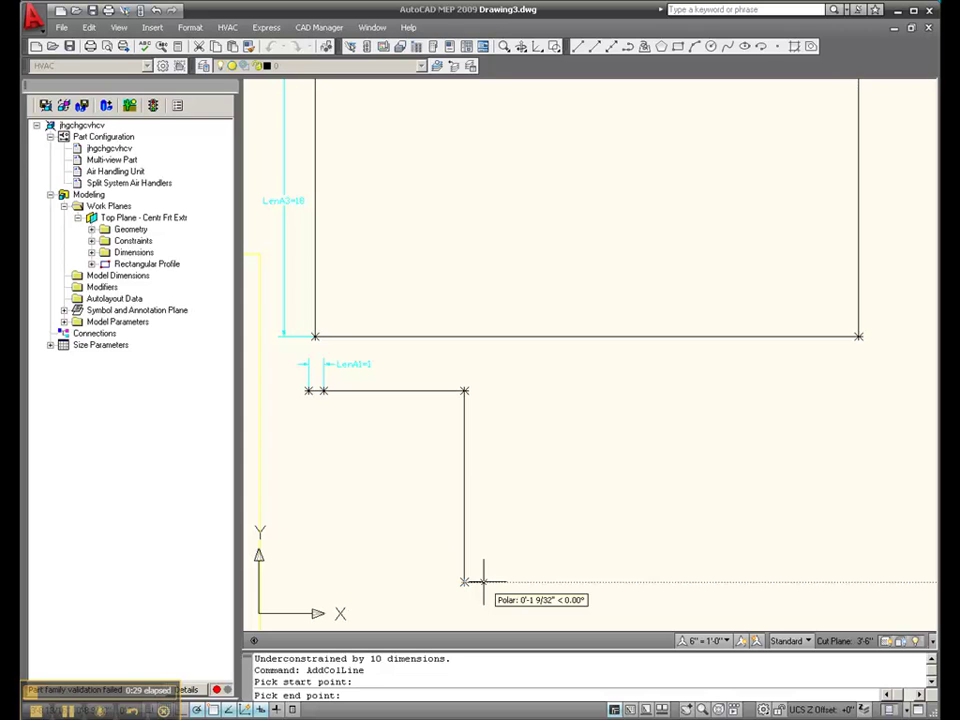
click(484, 581)
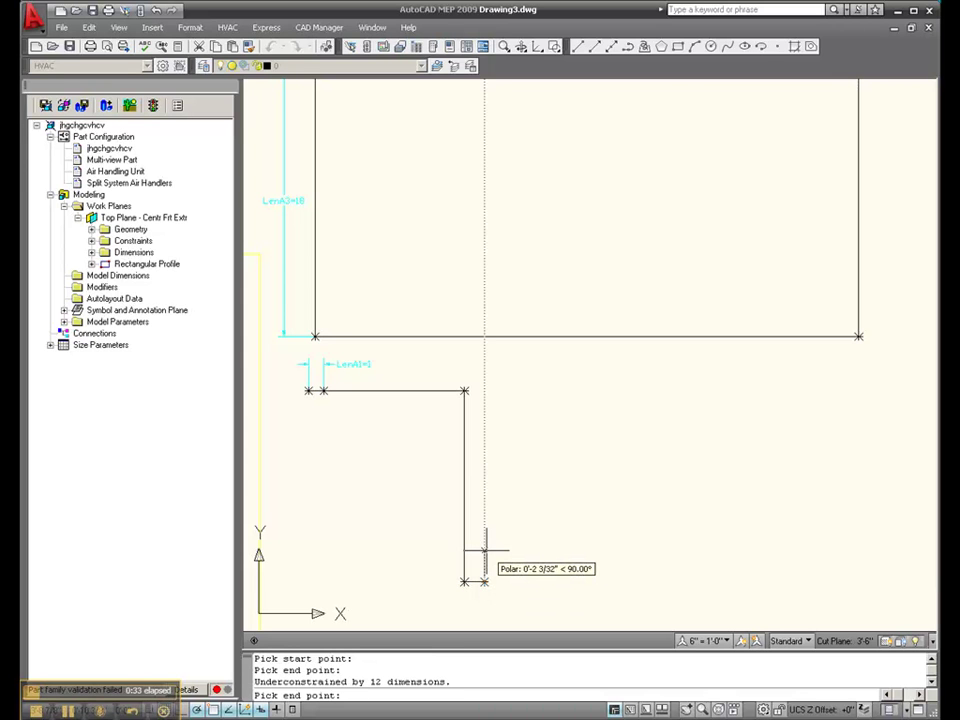
click(484, 294)
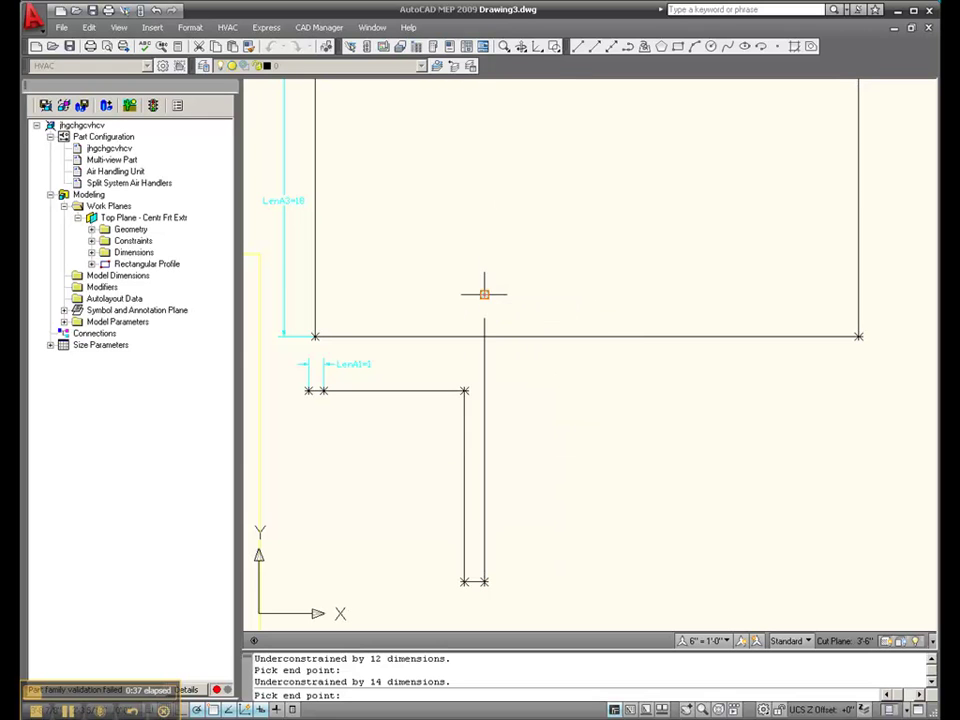
key(Return)
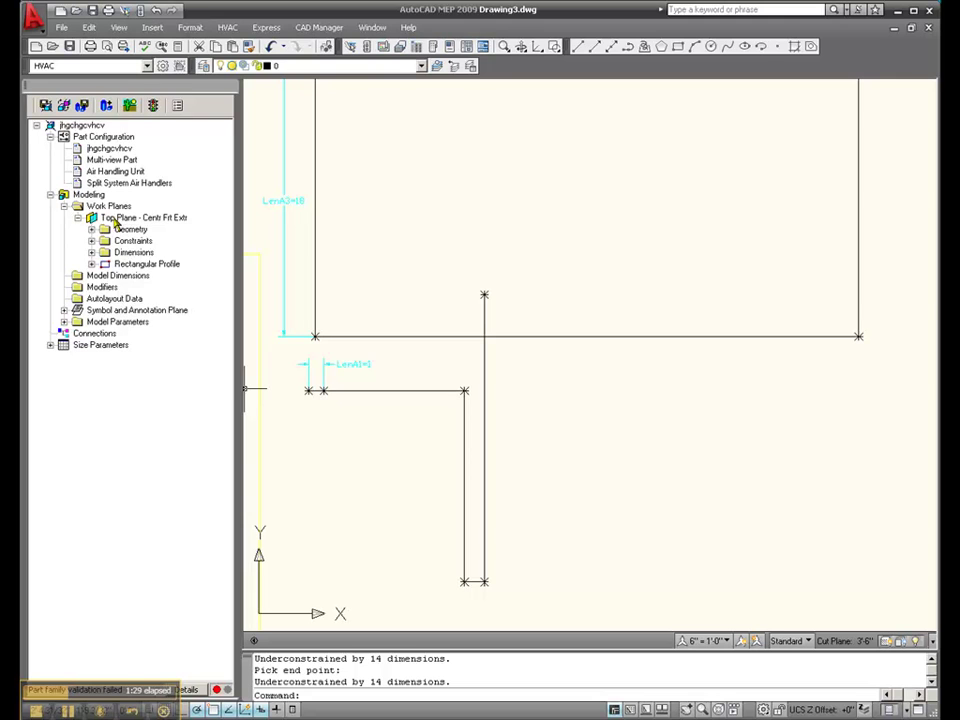
Add a horizontal distance dimension LenA4 of 1'-6" to the L shape's horizontal leg.
right_click(116, 219)
mouse_move(195, 344)
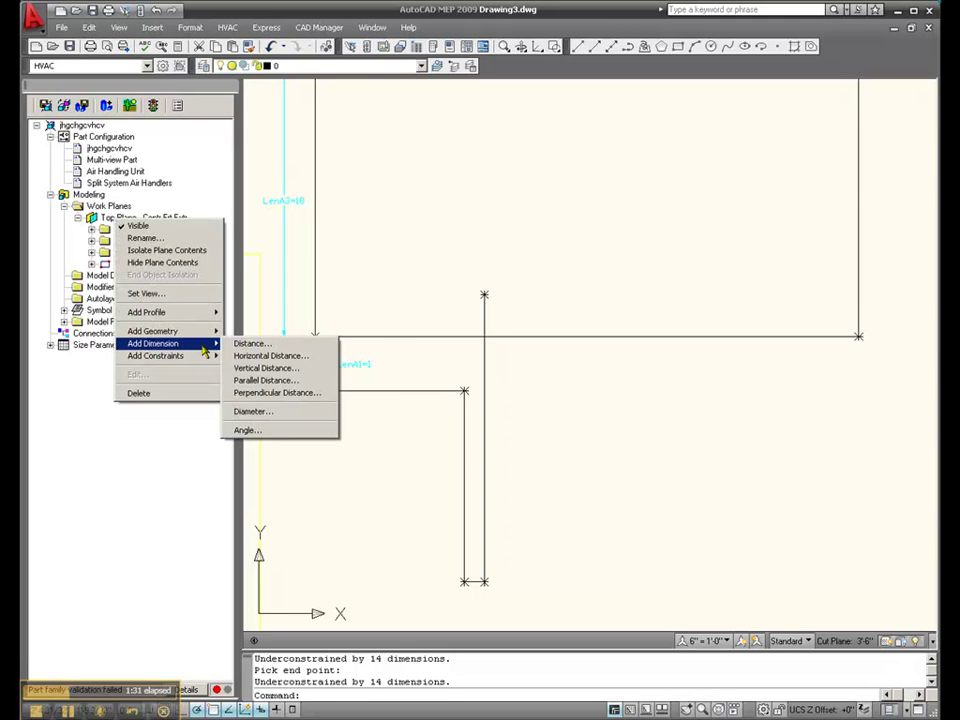
click(265, 357)
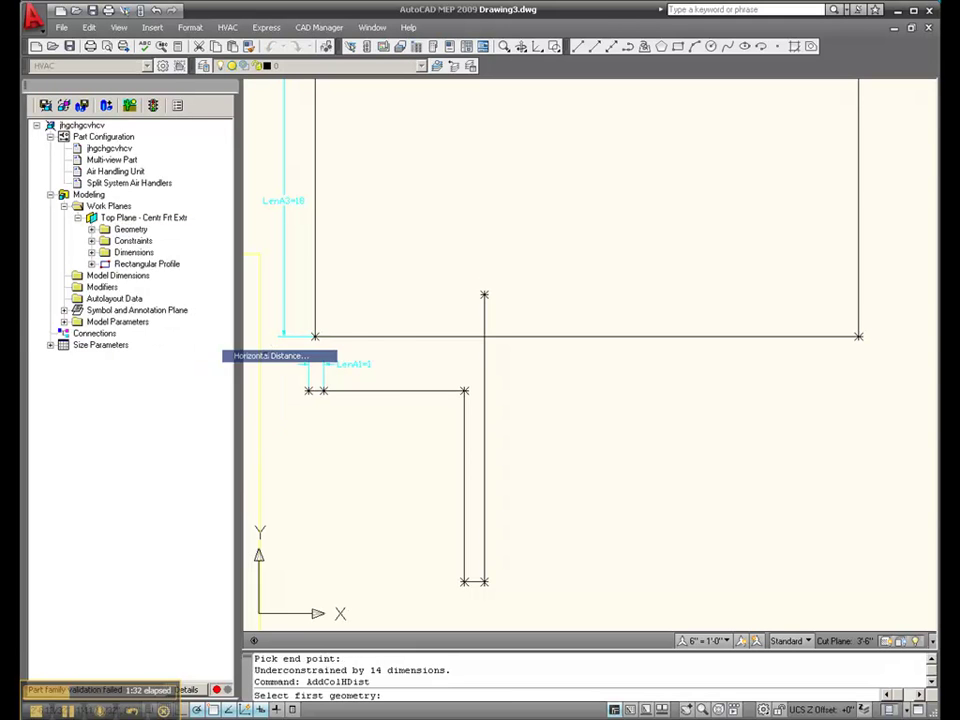
click(320, 390)
click(464, 390)
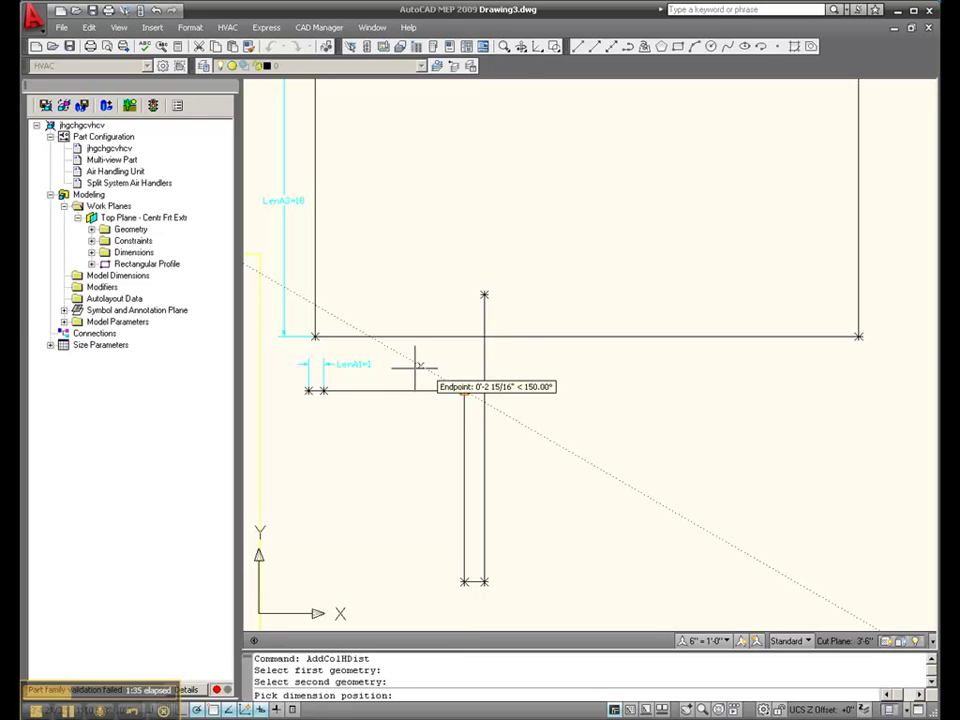
click(388, 378)
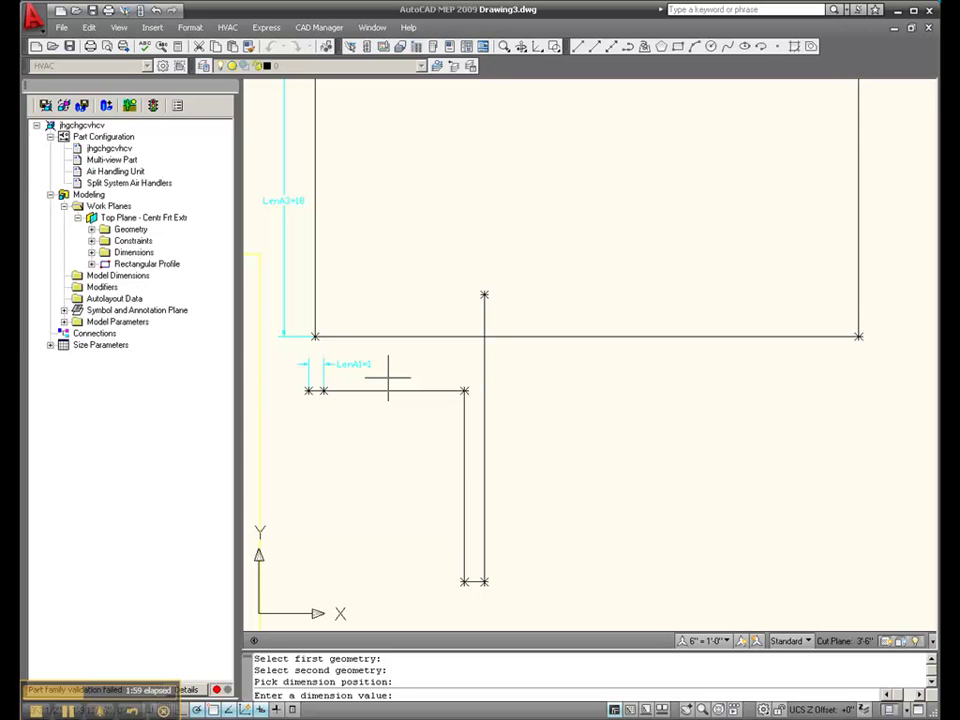
text(1'-6)
key(Return)
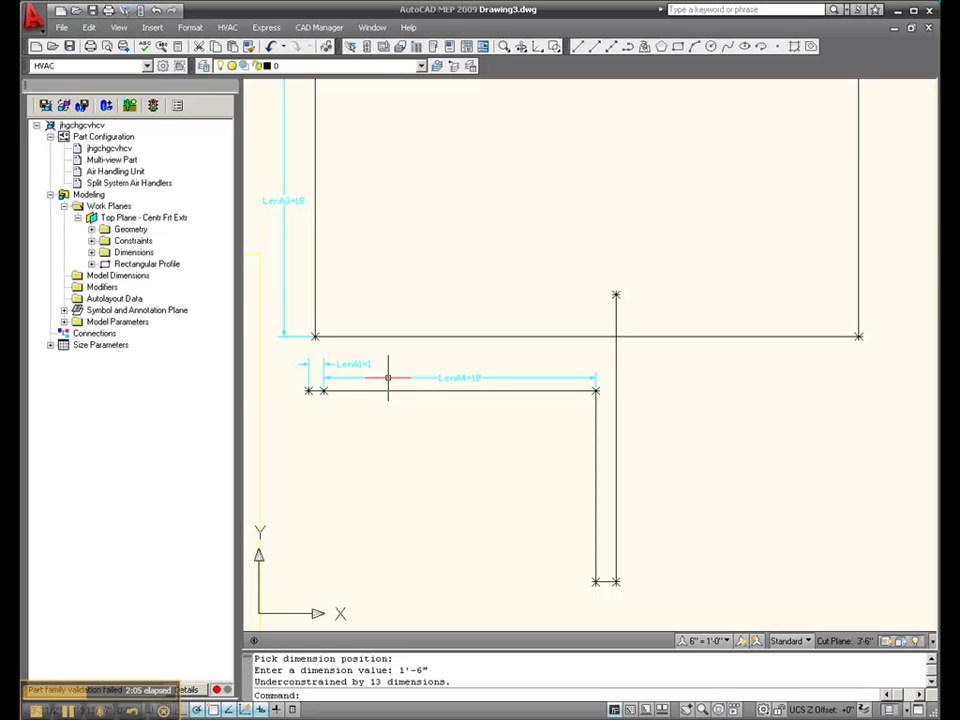
Add a vertical distance dimension LenA5 of 1'-10" to the L shape's vertical leg.
right_click(157, 218)
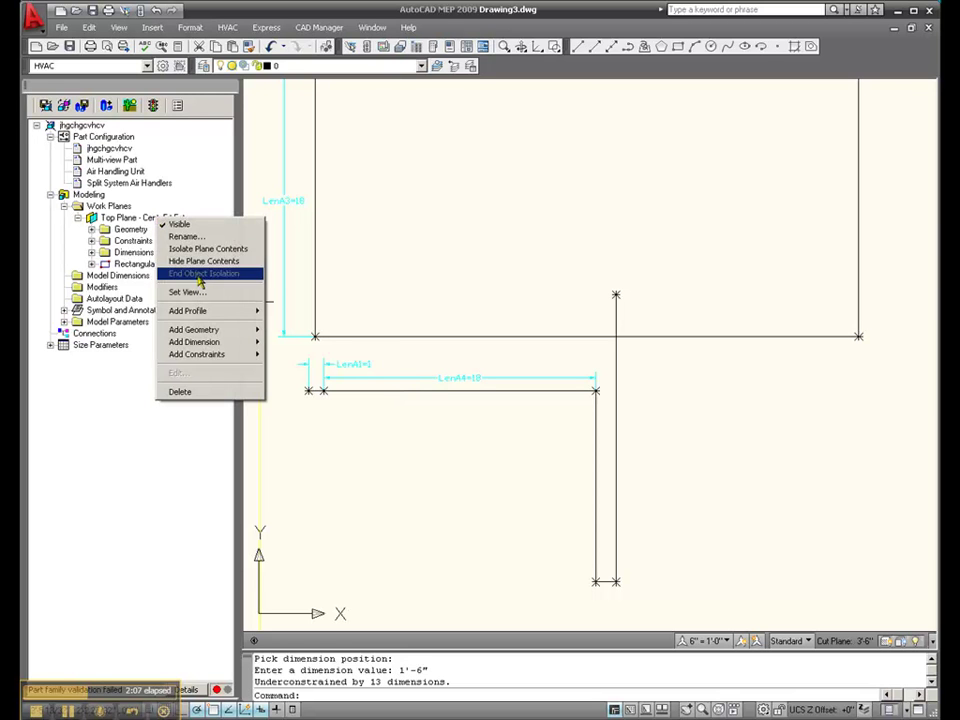
mouse_move(225, 341)
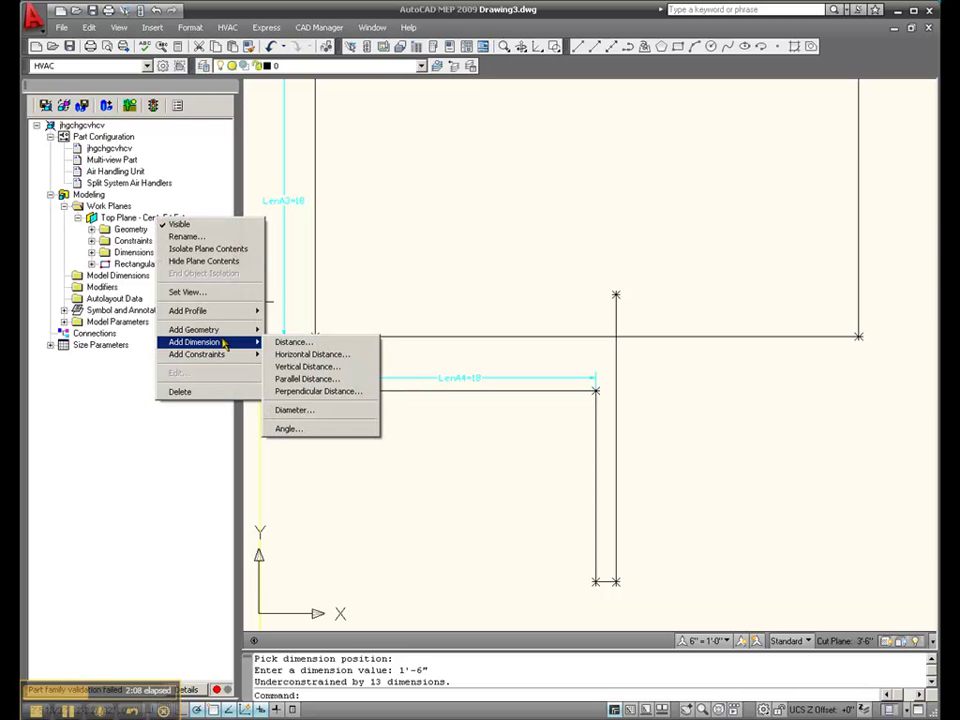
click(295, 368)
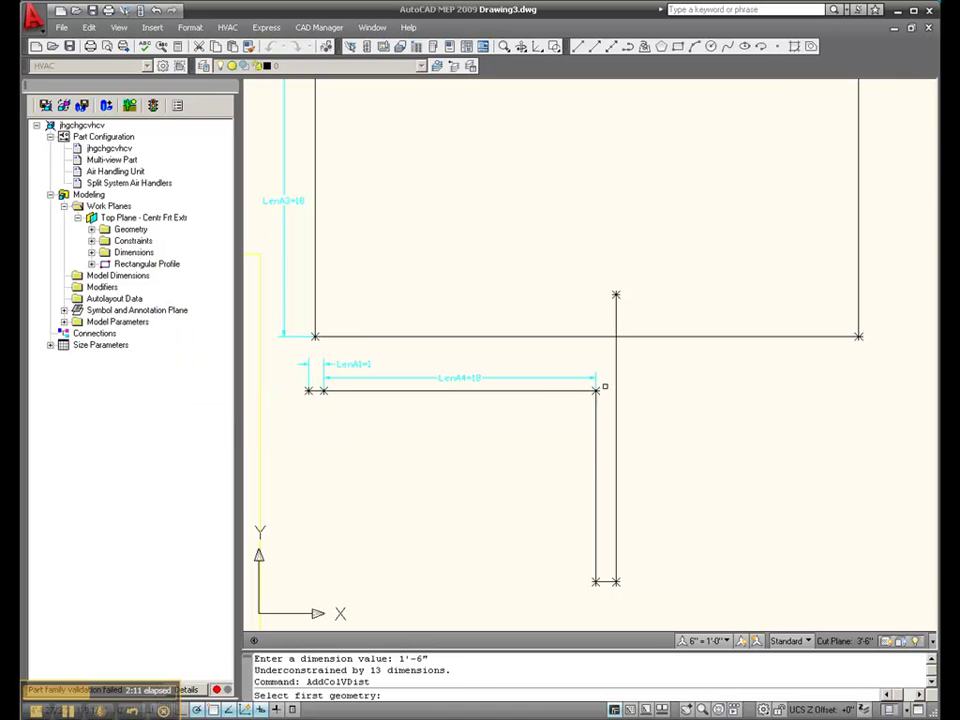
click(597, 389)
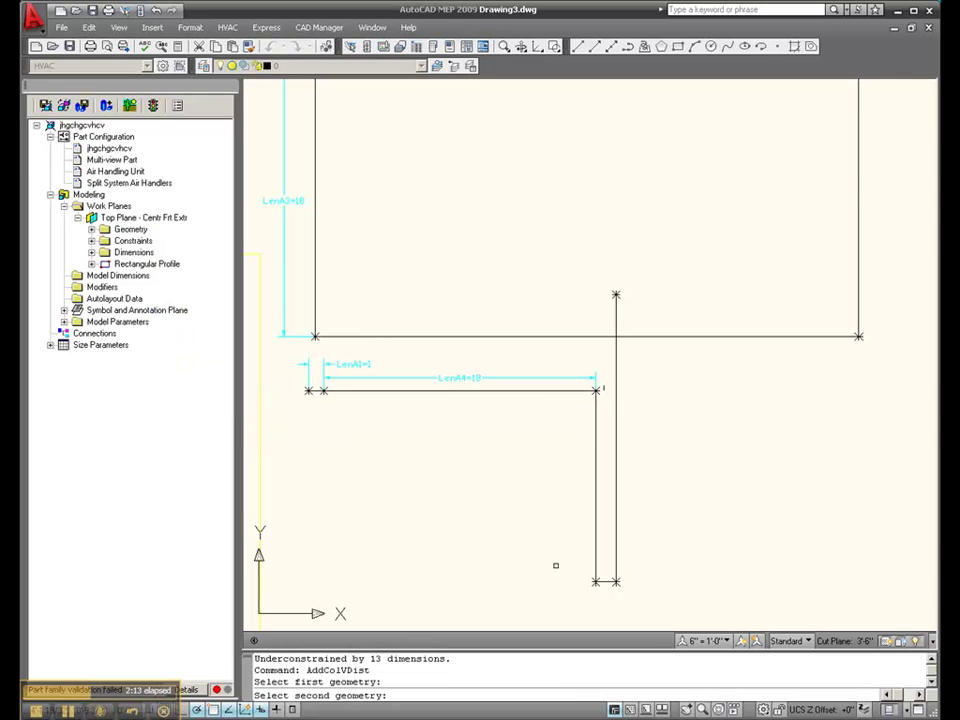
click(595, 580)
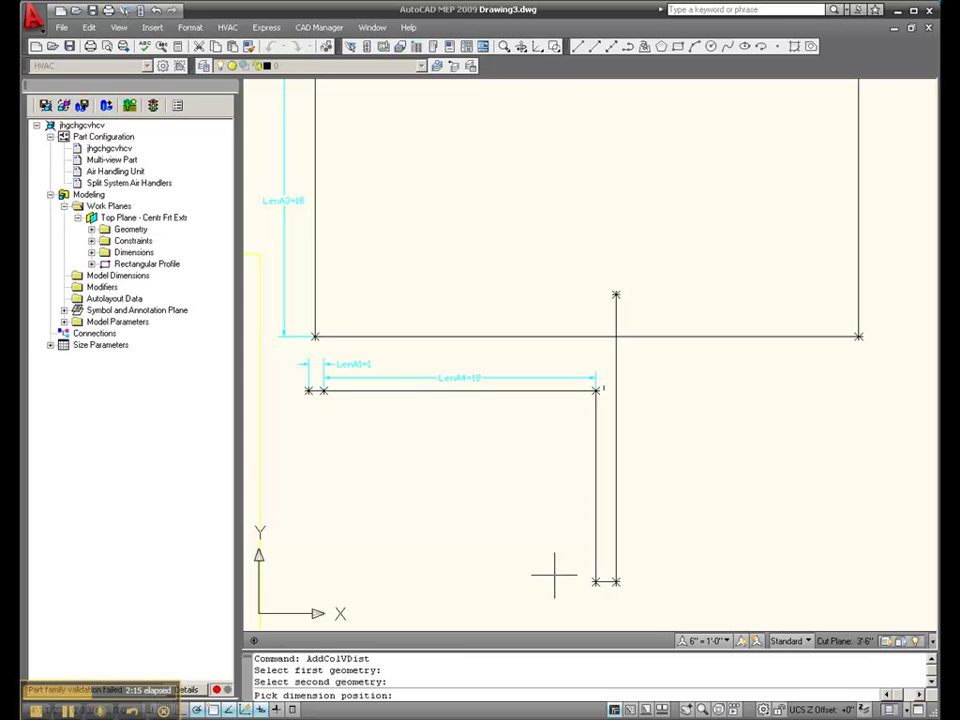
click(561, 497)
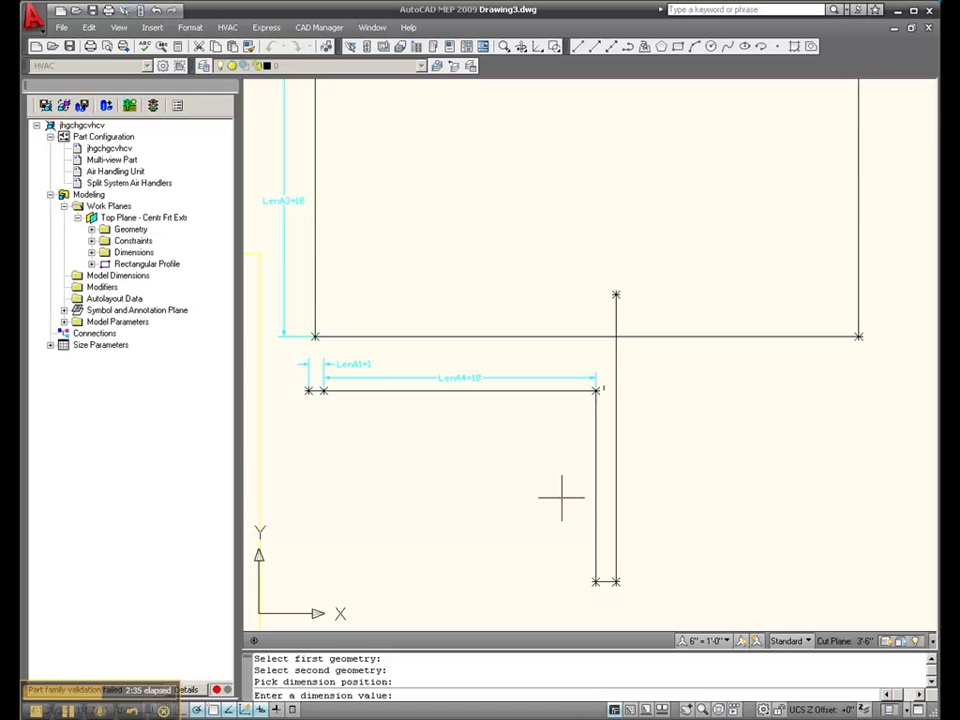
text('-10)
key(Return)
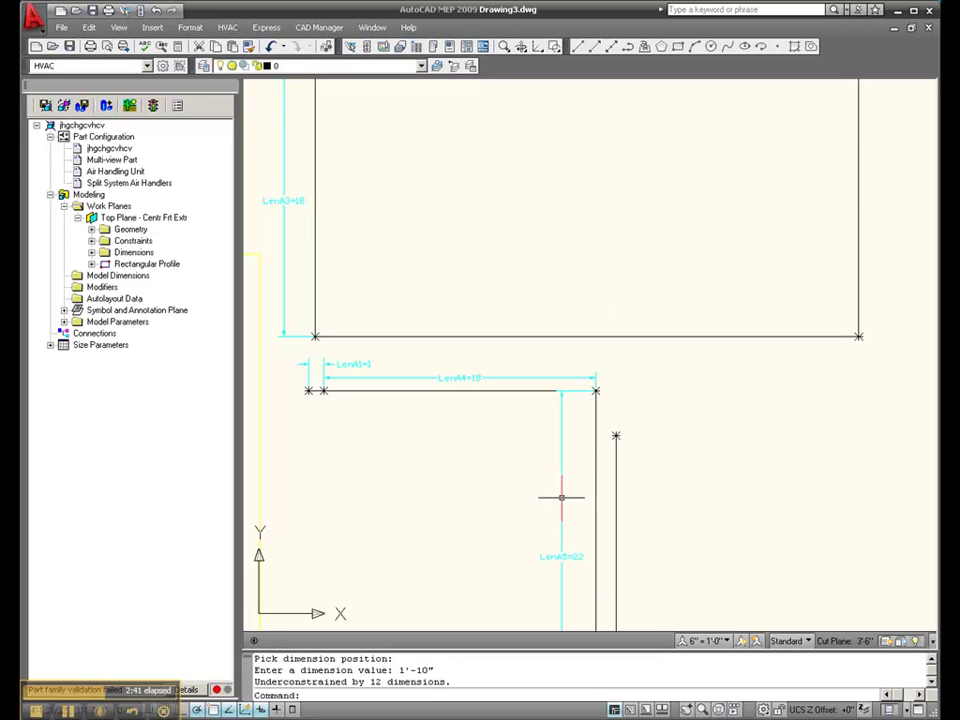
scroll(447, 423, down, 2)
scroll(579, 617, up, 3)
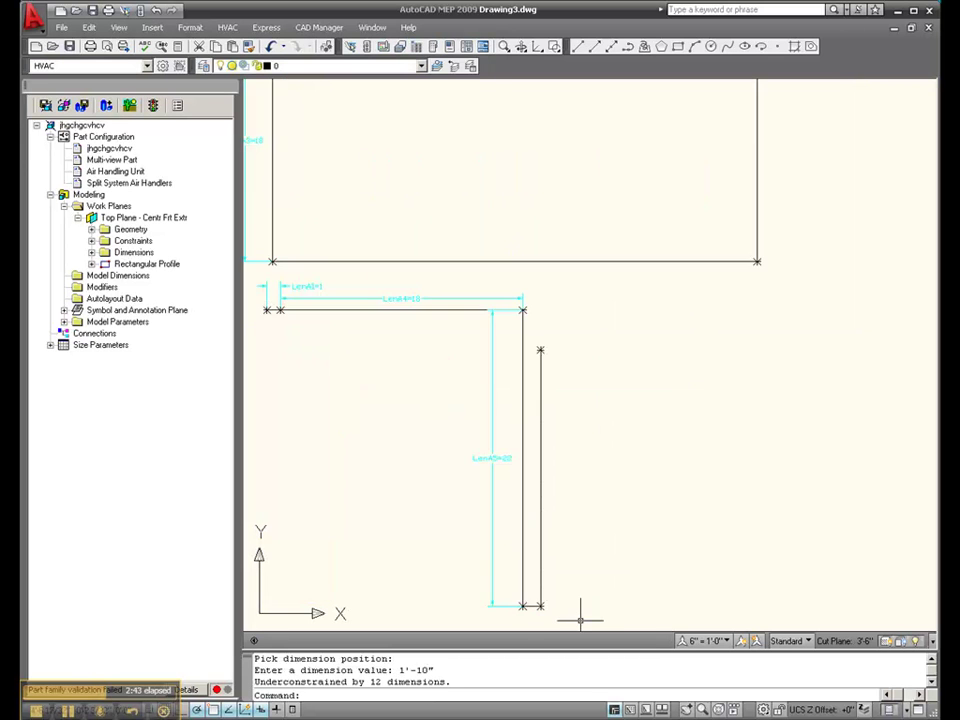
Add a horizontal distance dimension LenA6 of 1" between the bottom ends of the two vertical lines.
right_click(160, 217)
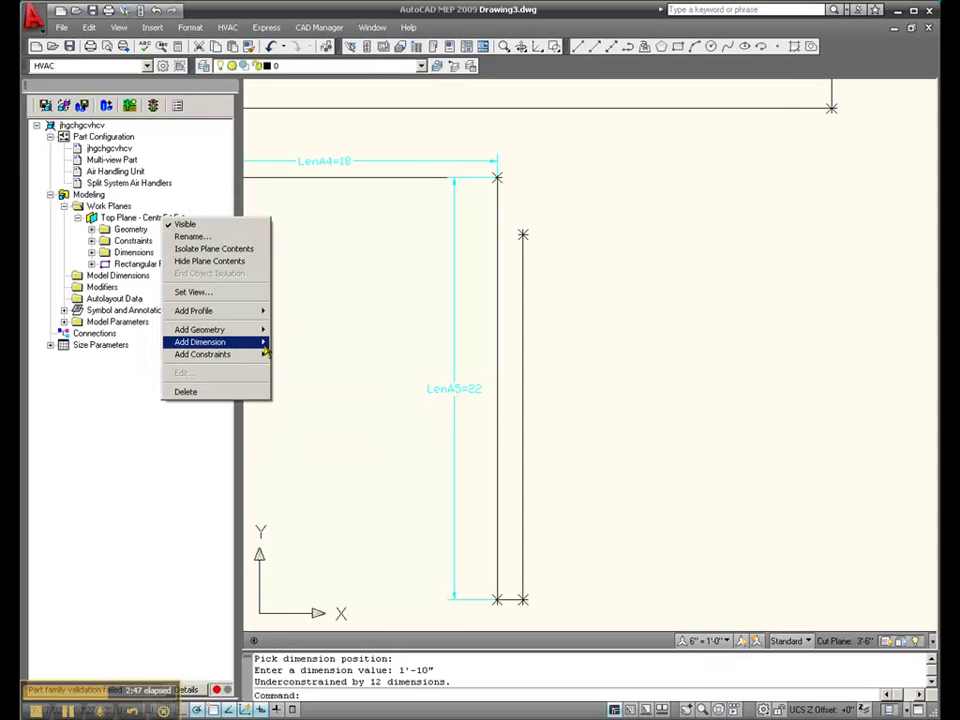
mouse_move(259, 342)
click(296, 355)
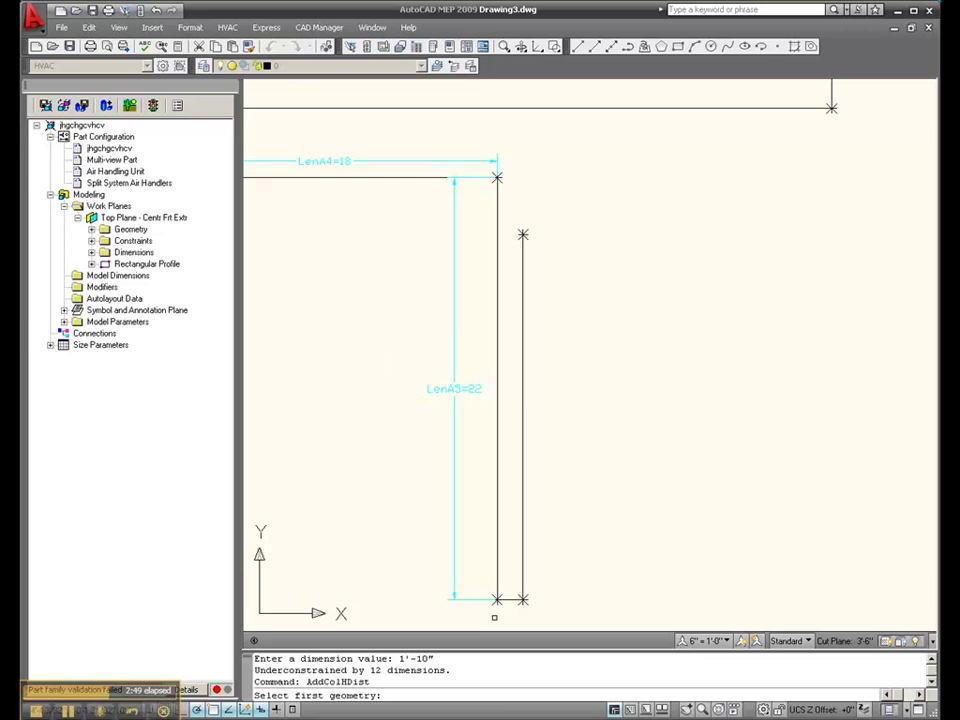
click(496, 599)
click(523, 605)
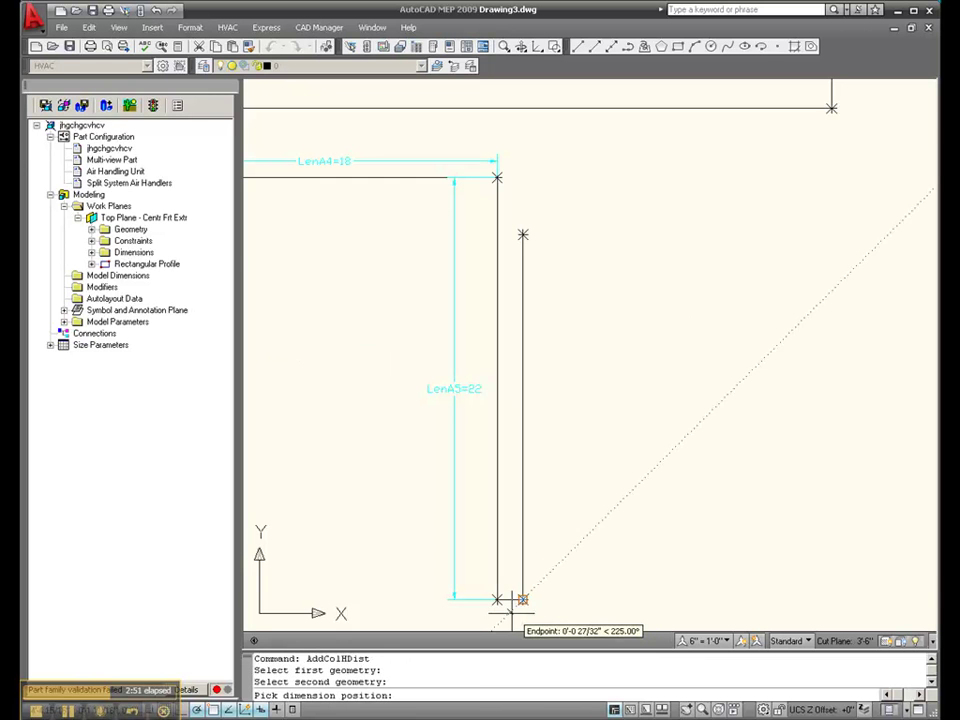
click(512, 621)
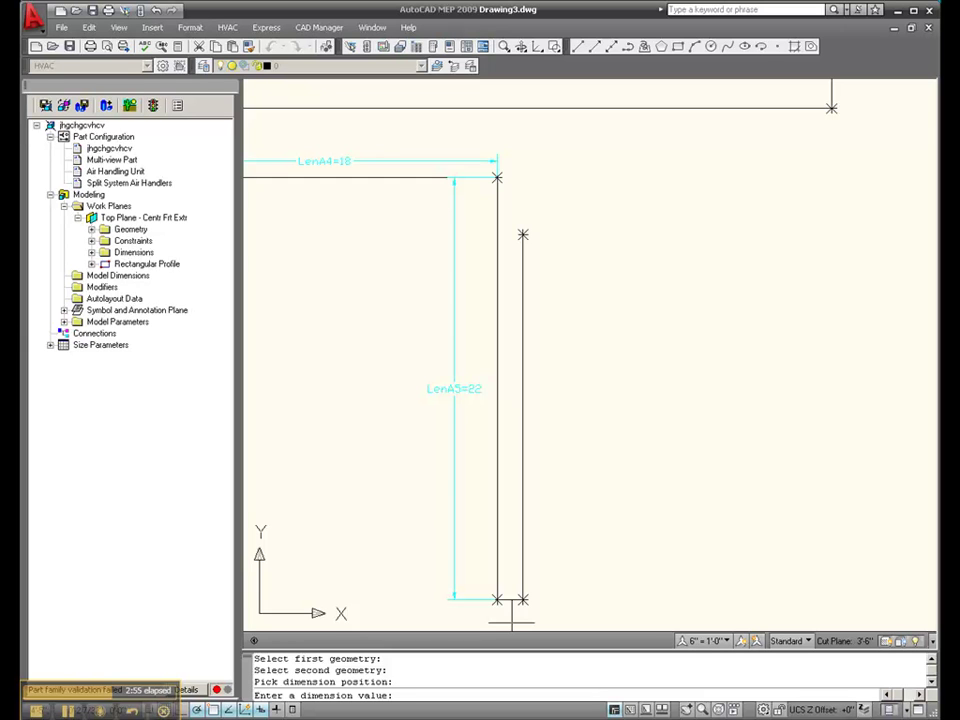
text(1")
key(Return)
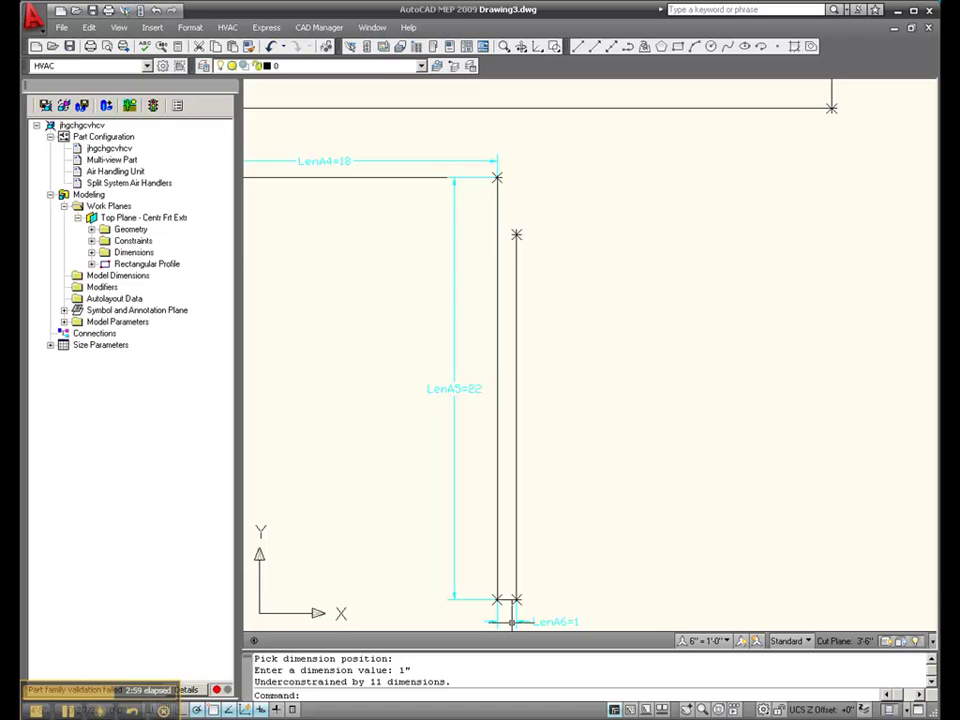
scroll(409, 389, down, 2)
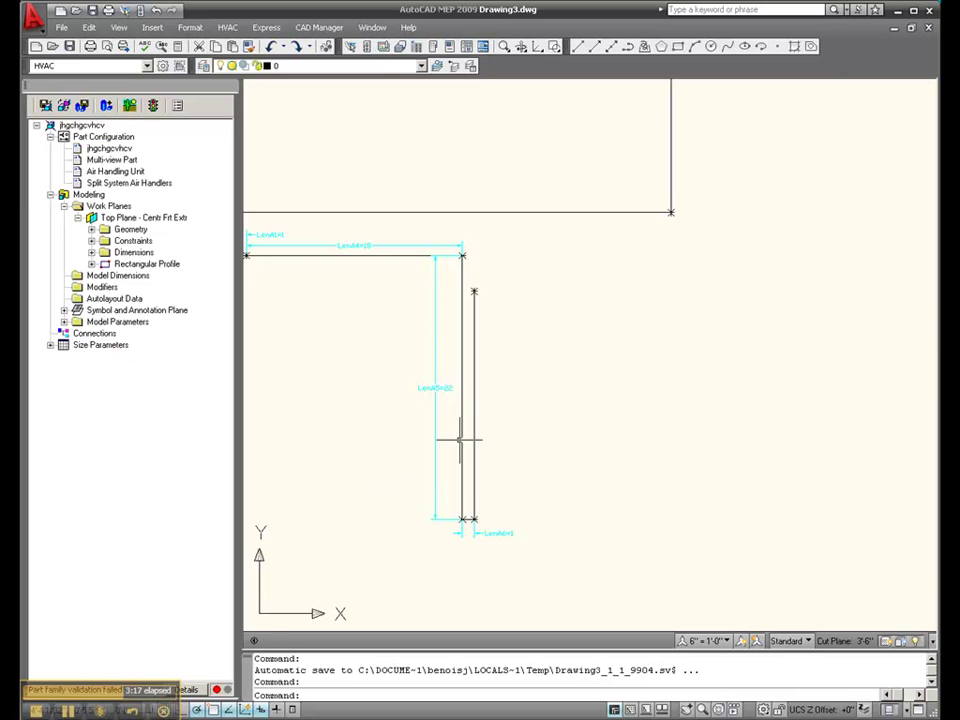
Add a vertical distance dimension LenA7 setting the right vertical line to 2' (24).
right_click(117, 218)
mouse_move(197, 339)
click(268, 364)
click(475, 514)
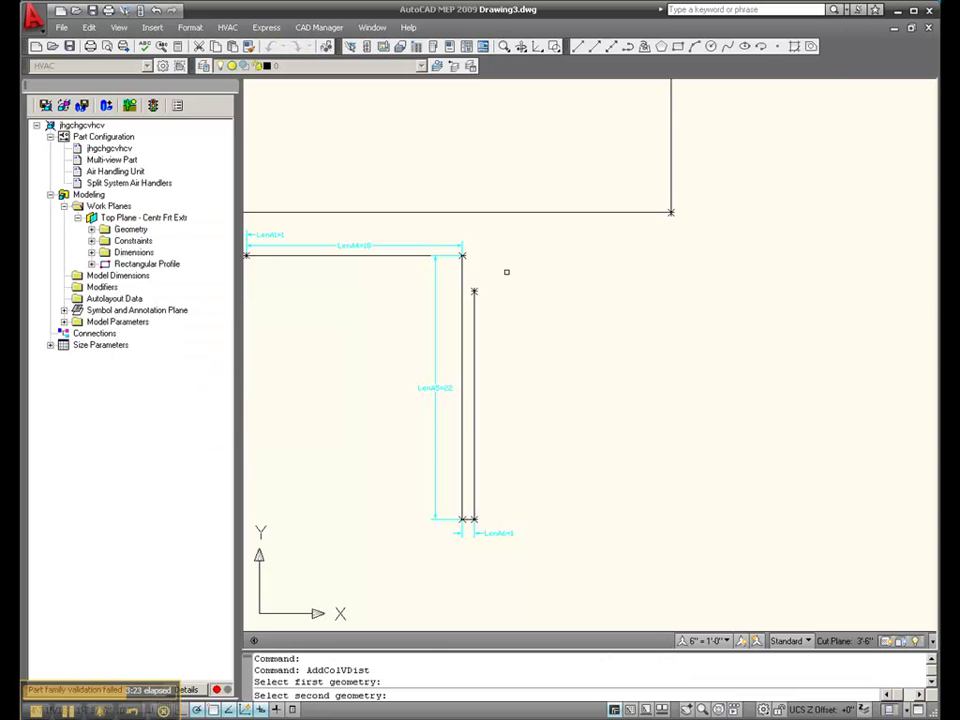
click(474, 291)
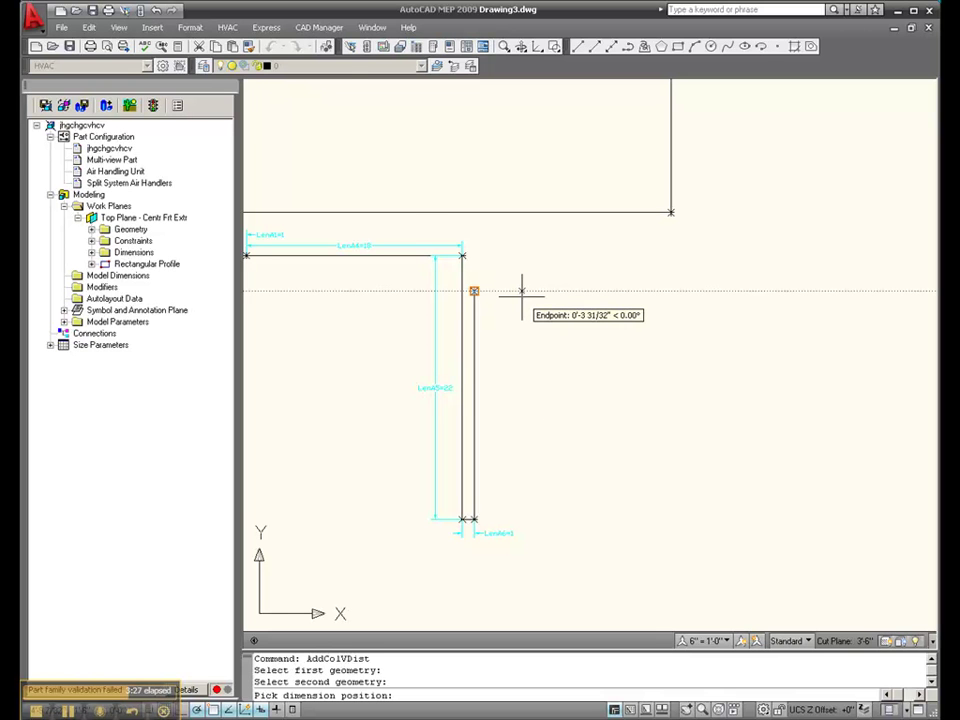
click(498, 357)
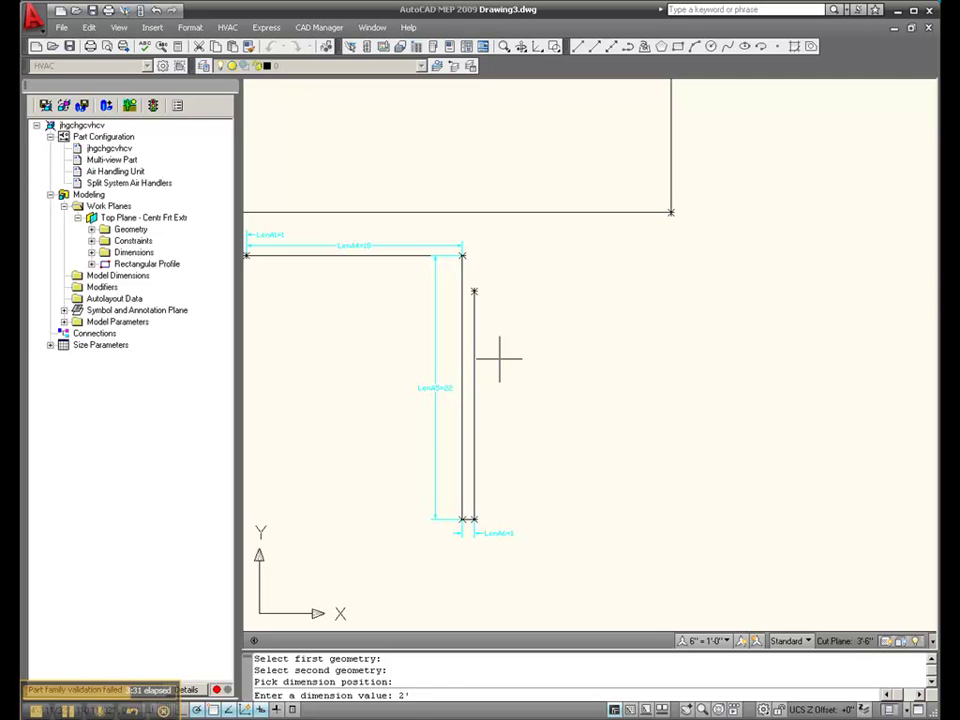
key(Return)
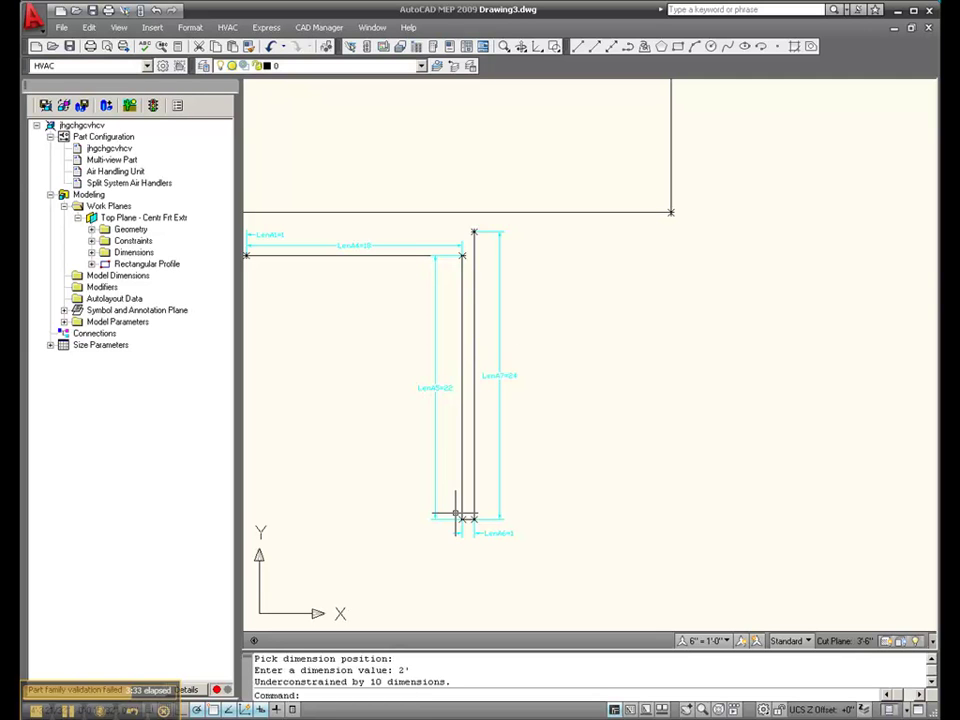
scroll(574, 497, down, 2)
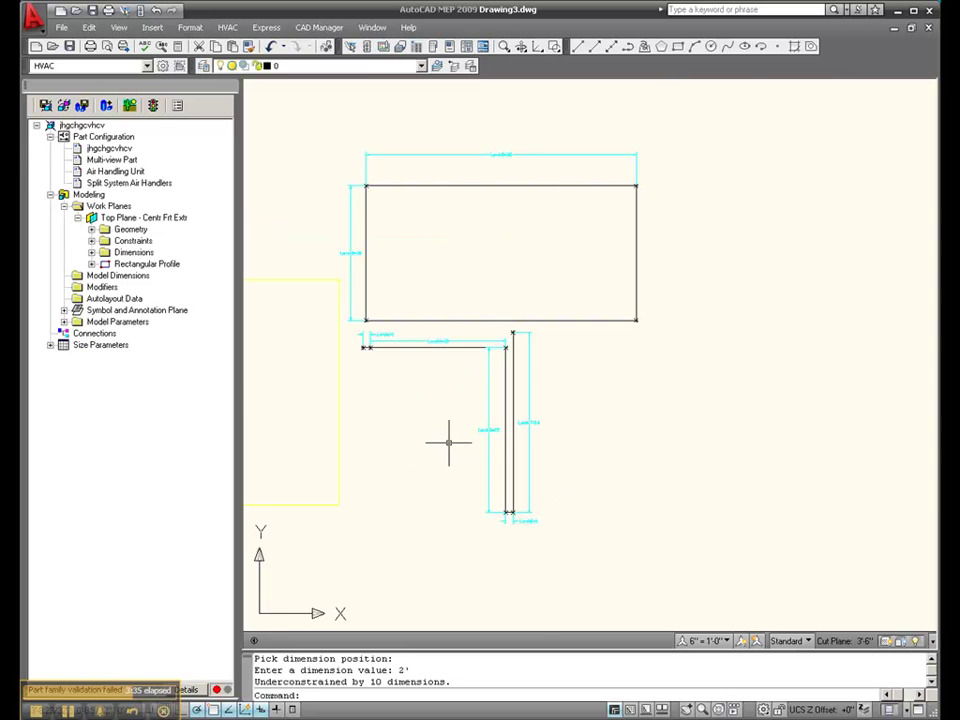
scroll(519, 280, up, 3)
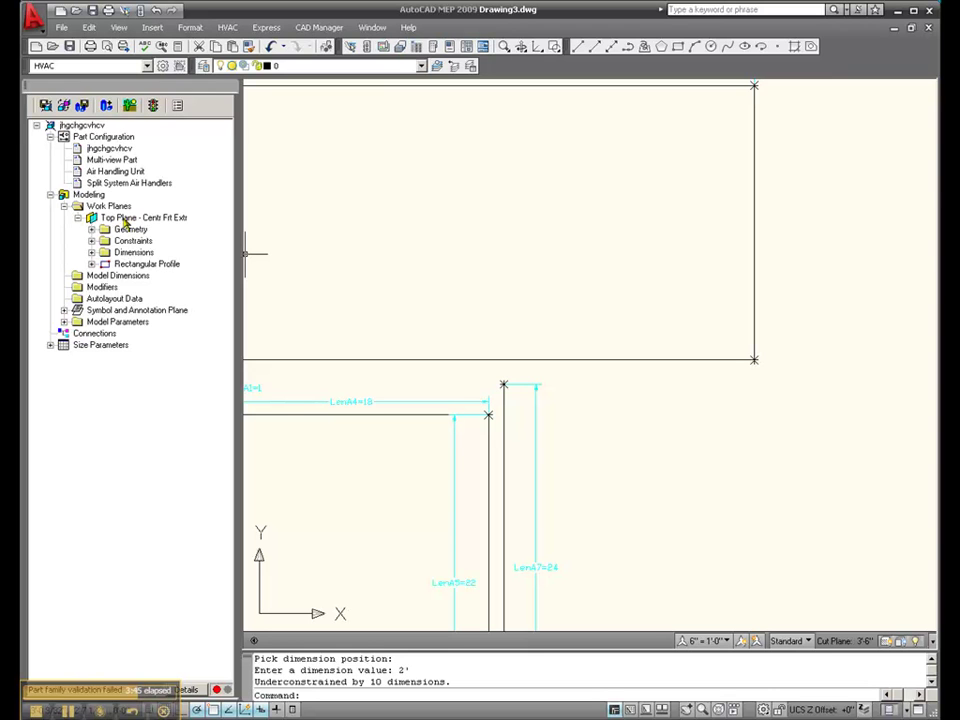
Add a new Offset-type work plane and name it Bottom Plane.
right_click(110, 207)
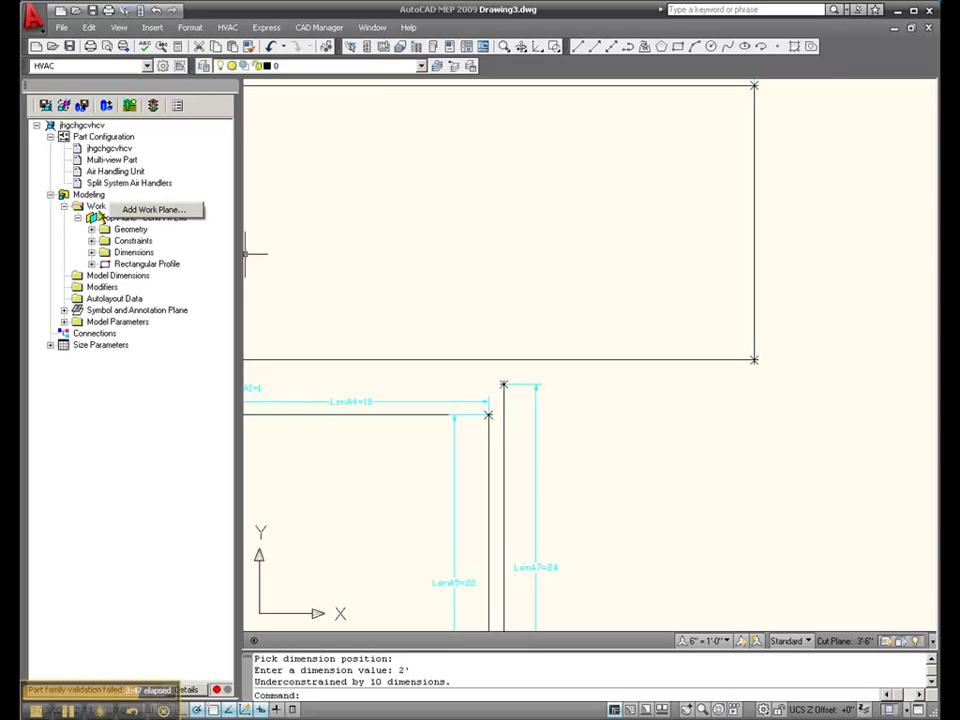
right_click(106, 209)
click(128, 216)
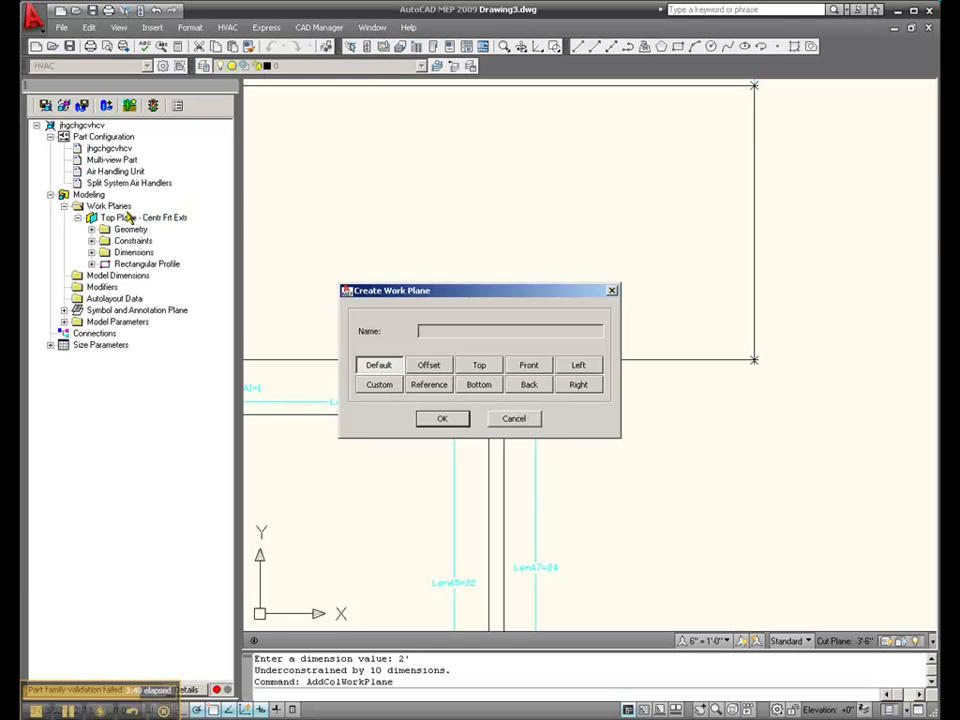
click(427, 367)
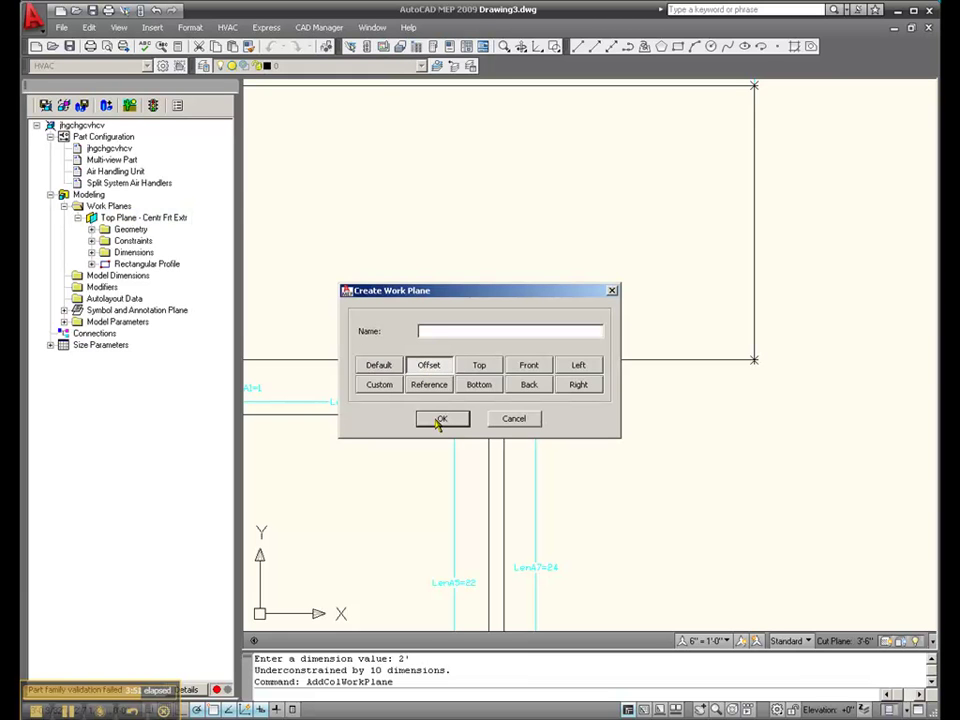
click(447, 334)
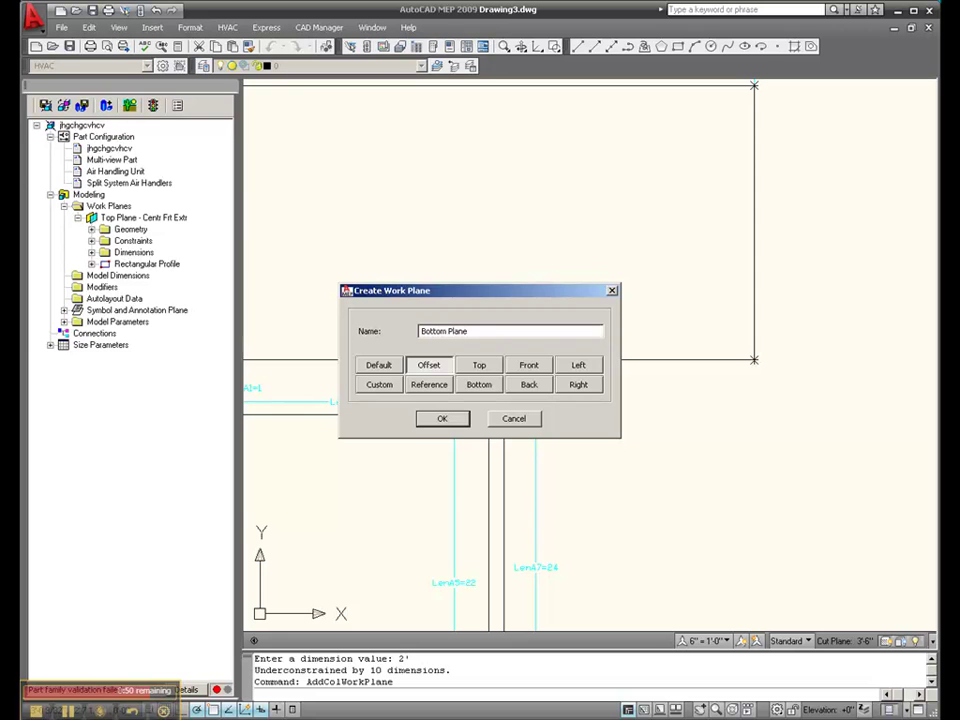
Base Bottom Plane on the Top Plane with an offset of -3'.
click(447, 419)
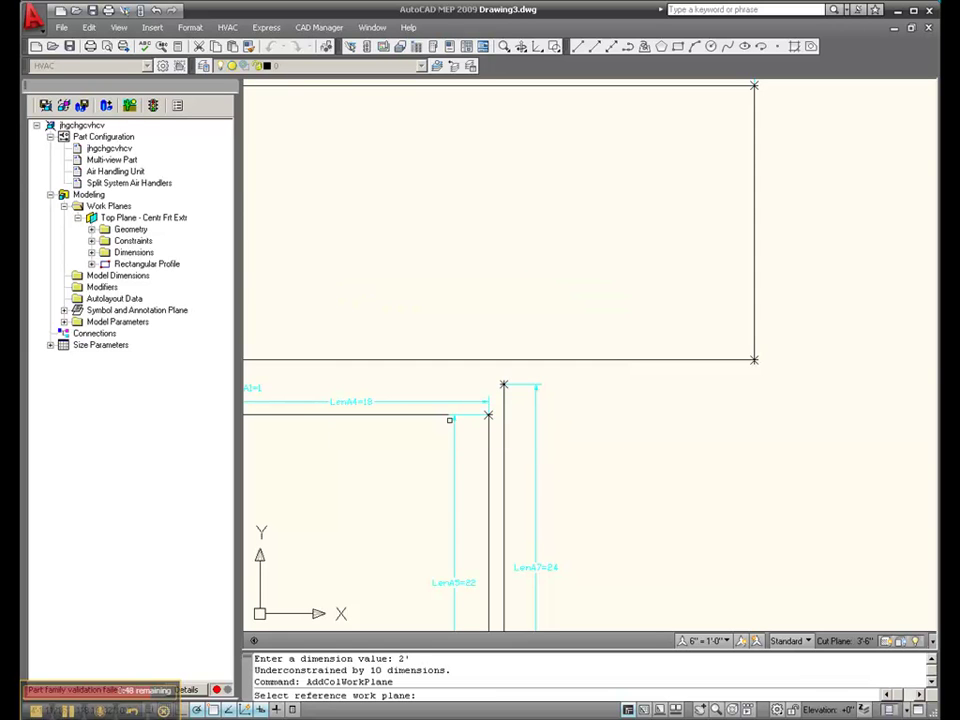
scroll(705, 375, down, 2)
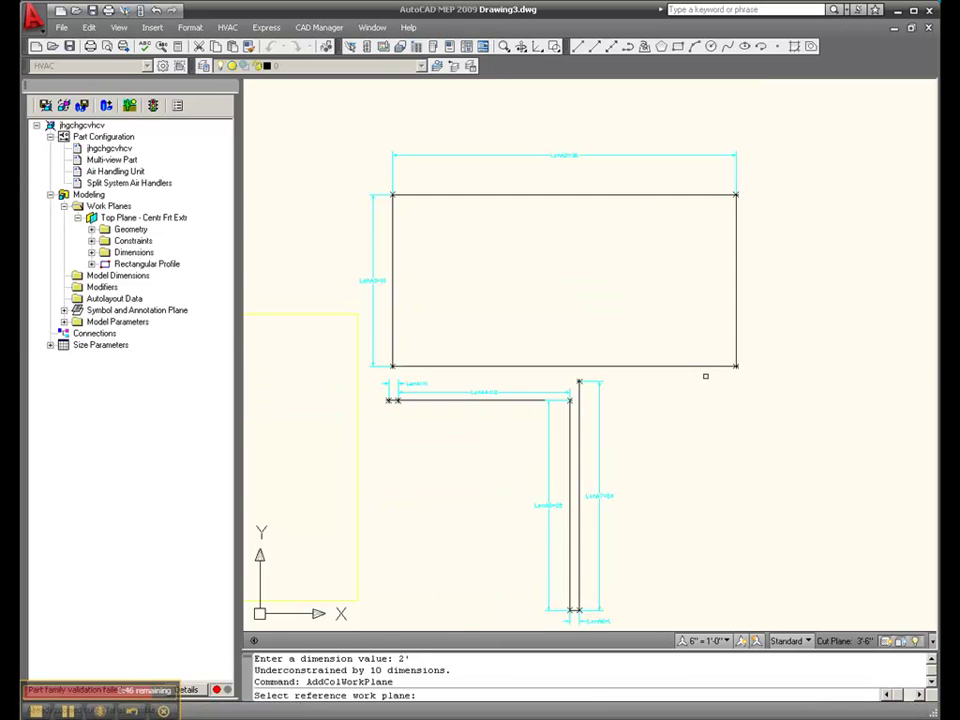
click(358, 467)
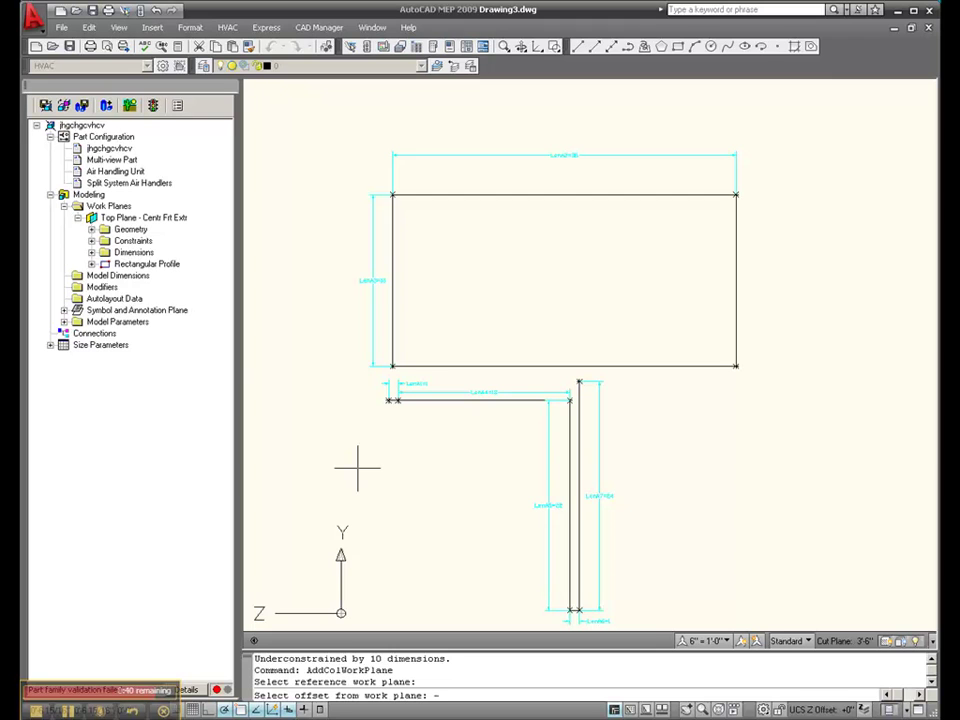
text(-3')
key(Return)
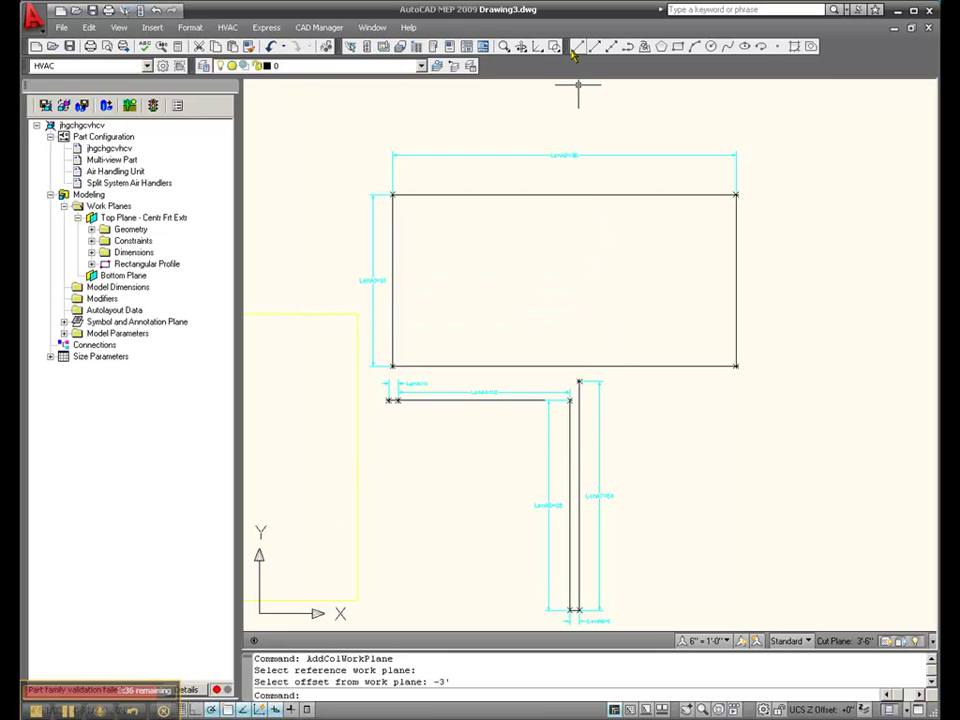
Switch to SW Isometric and zoom to frame the sketch with the Top and Bottom work planes.
drag(522, 50, 522, 186)
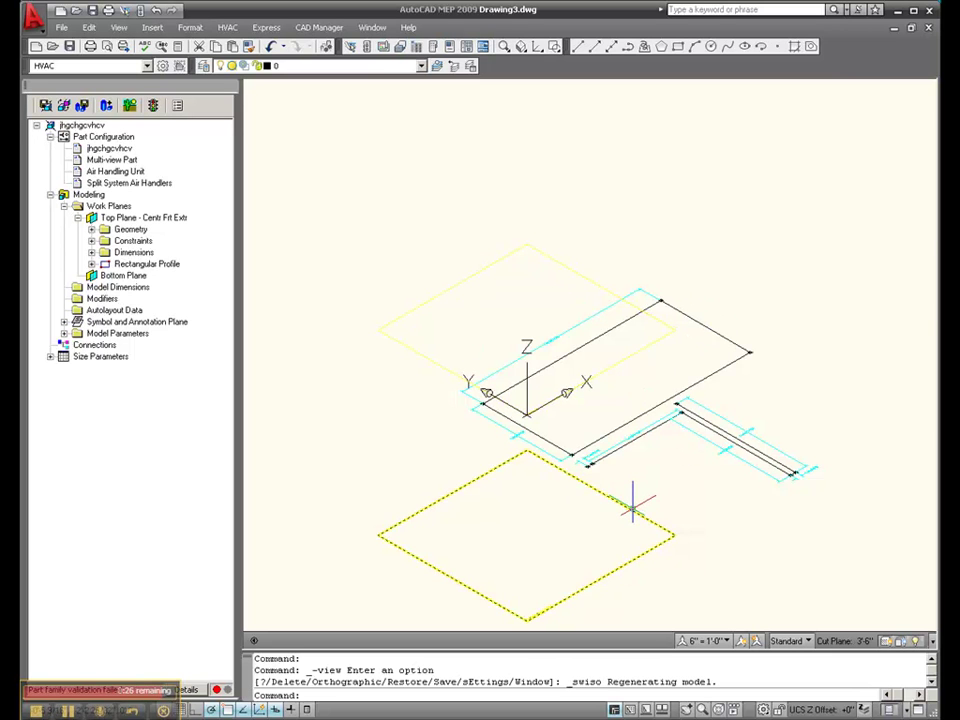
scroll(395, 350, down, 2)
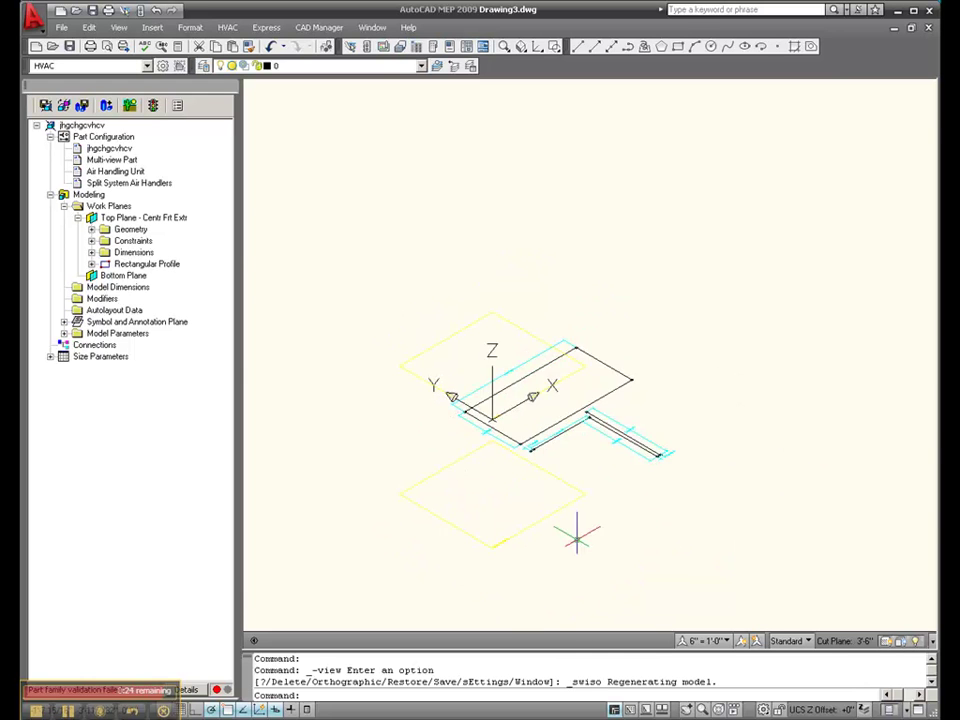
scroll(577, 537, up, 5)
scroll(573, 312, up, 2)
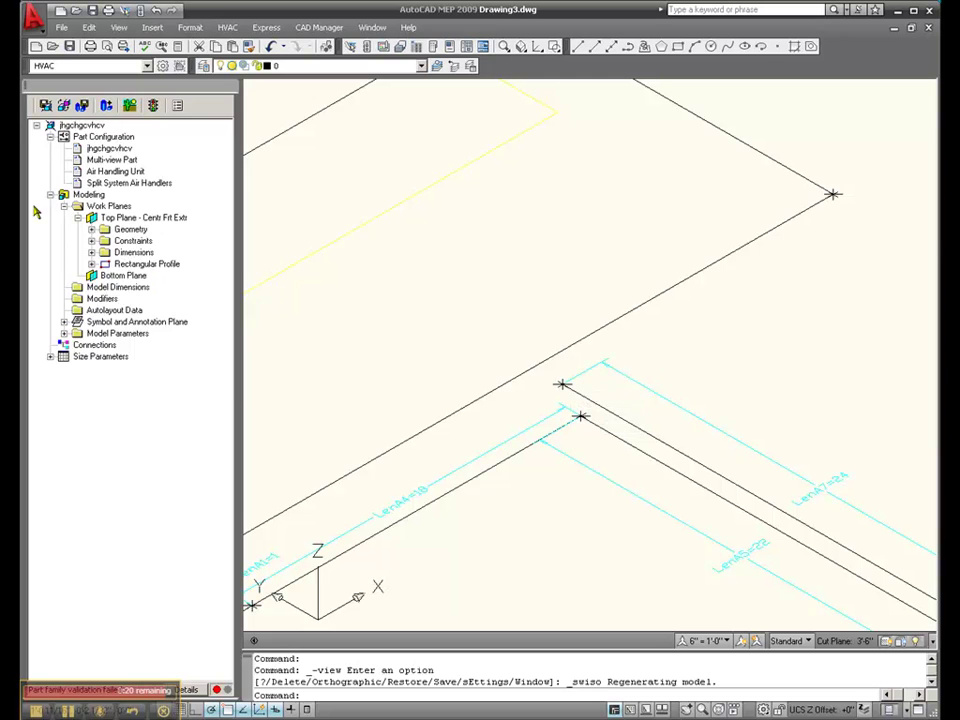
right_click(128, 217)
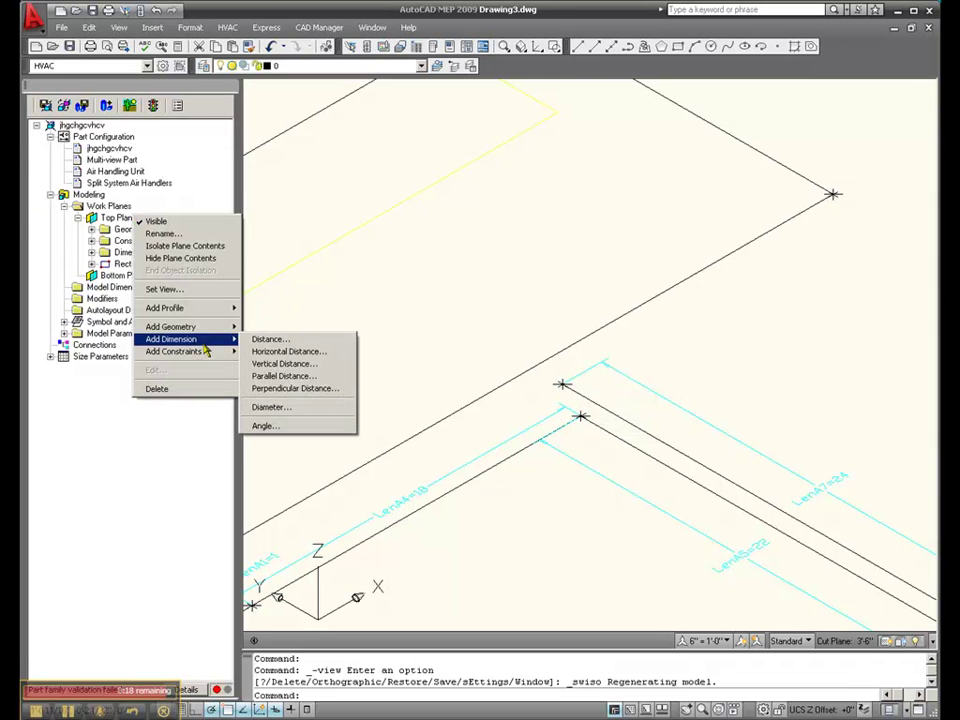
mouse_move(200, 328)
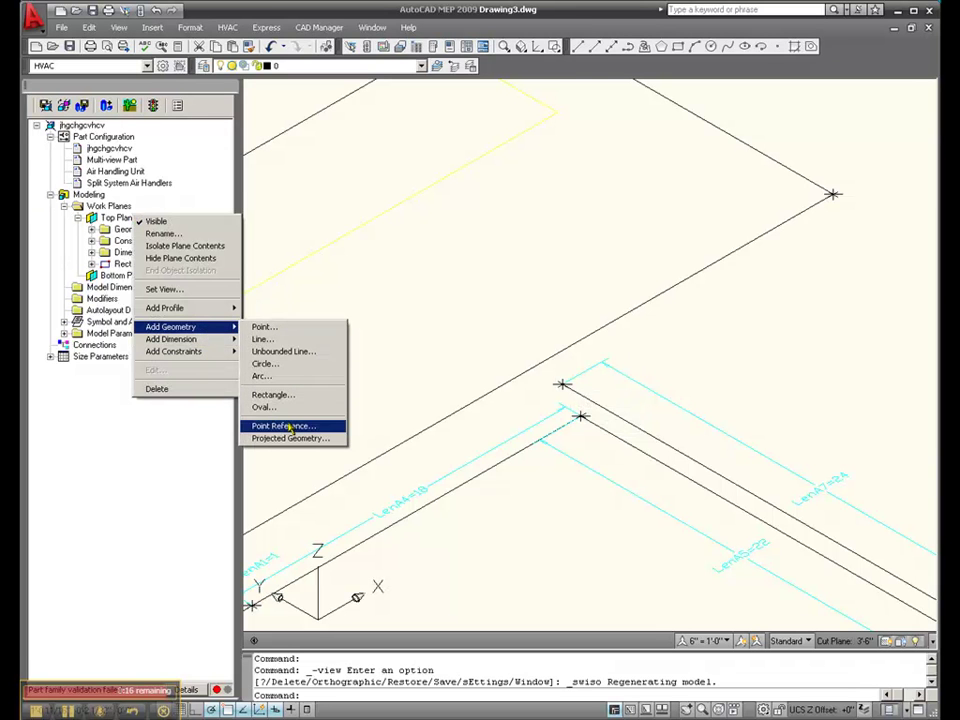
click(300, 426)
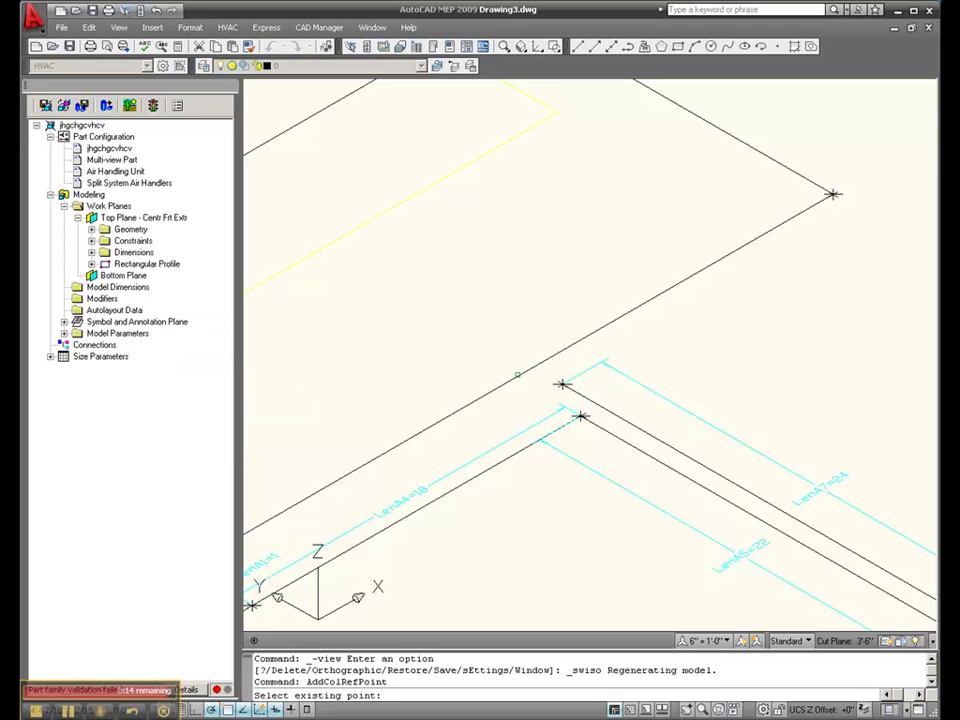
click(560, 383)
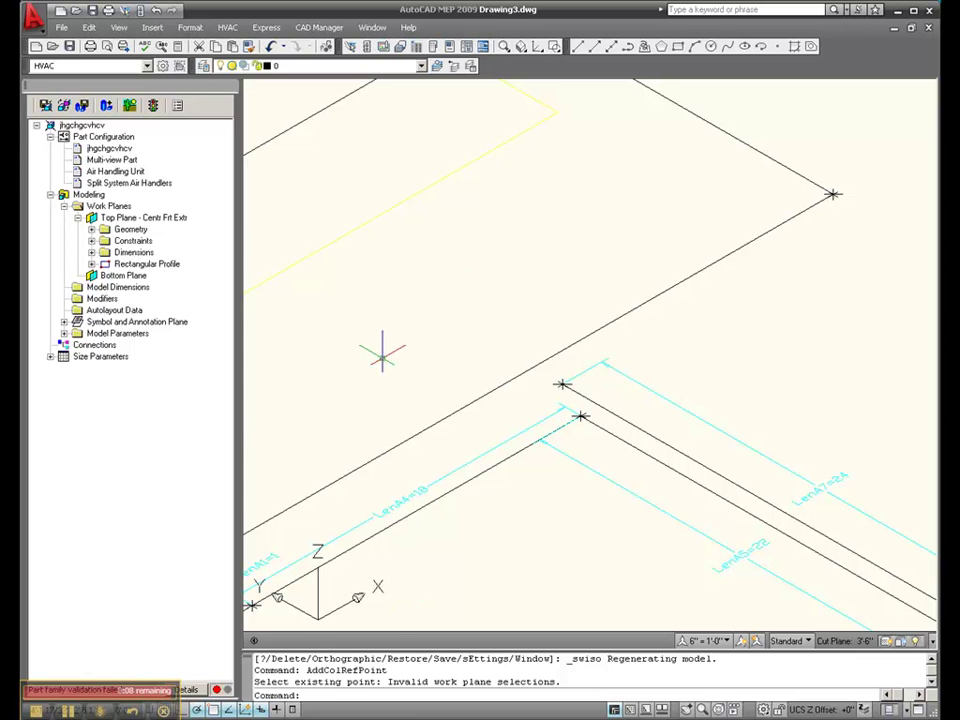
scroll(521, 262, down, 2)
scroll(521, 262, down, 3)
scroll(369, 349, up, 2)
scroll(396, 240, up, 2)
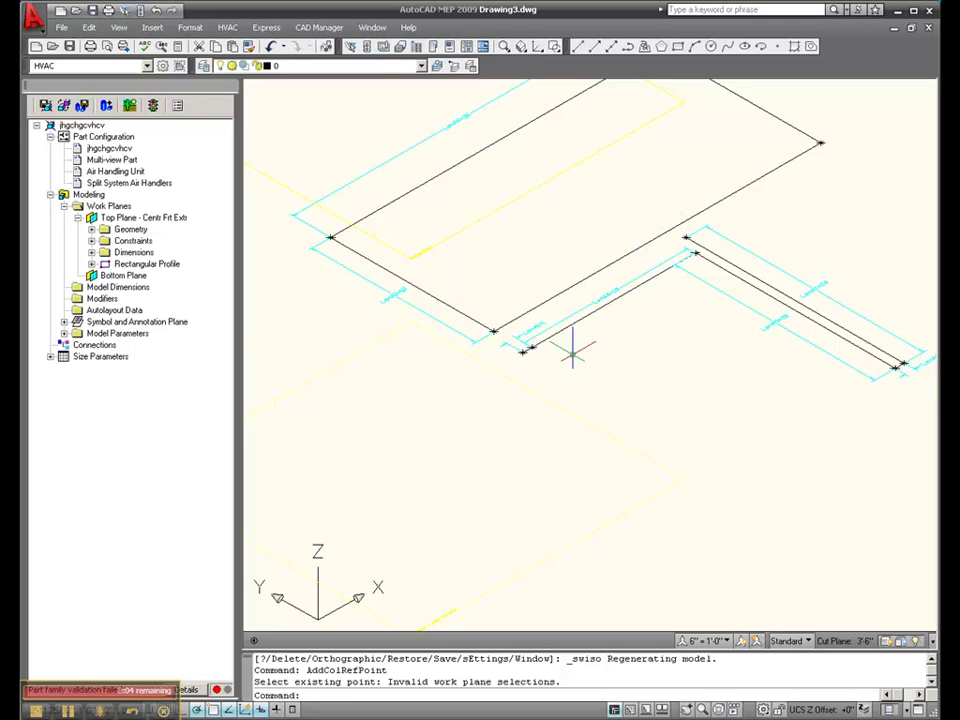
click(116, 276)
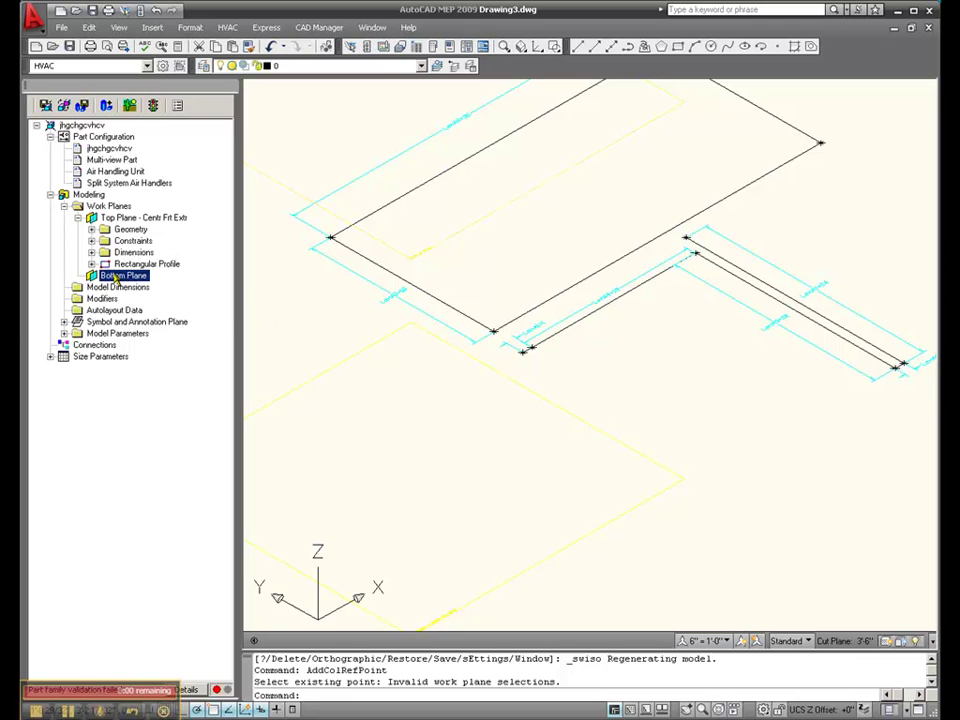